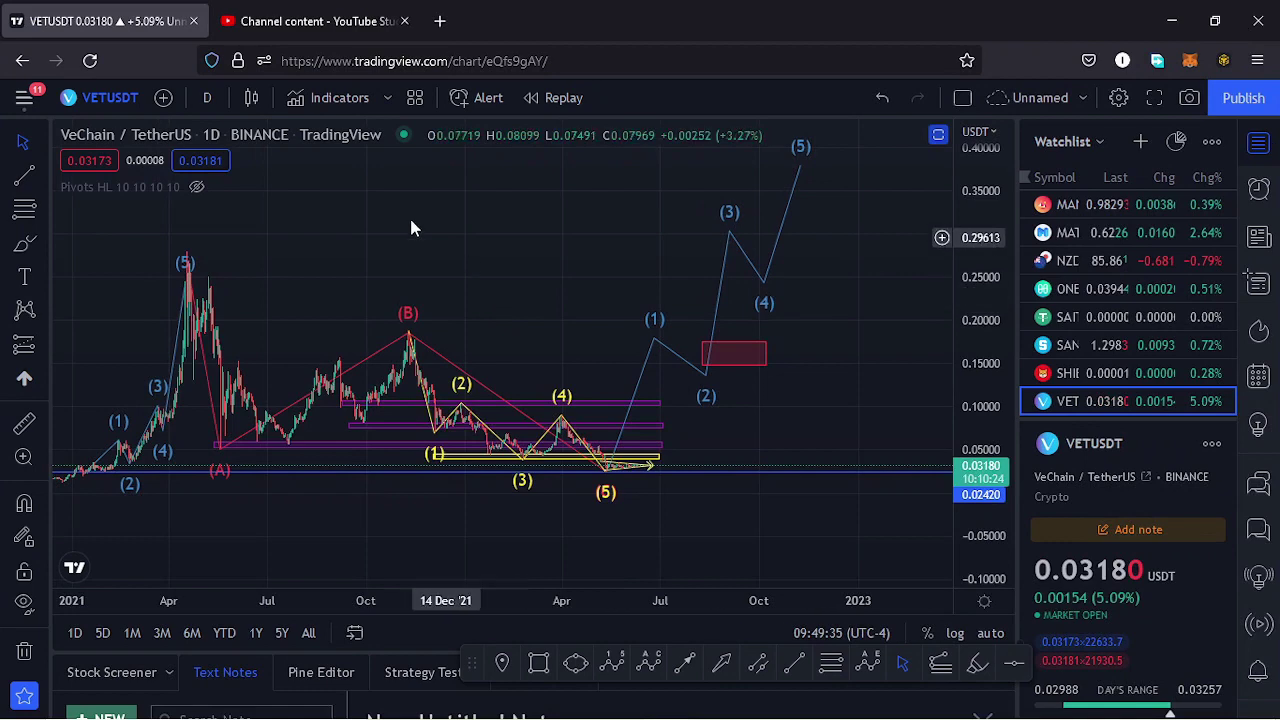
Step: Pan and zoom out the daily chart to show the 2021 wave count through the projected (5) target
{"action": "left_click_drag", "start_coordinate": [316, 268], "coordinate": [366, 266]}
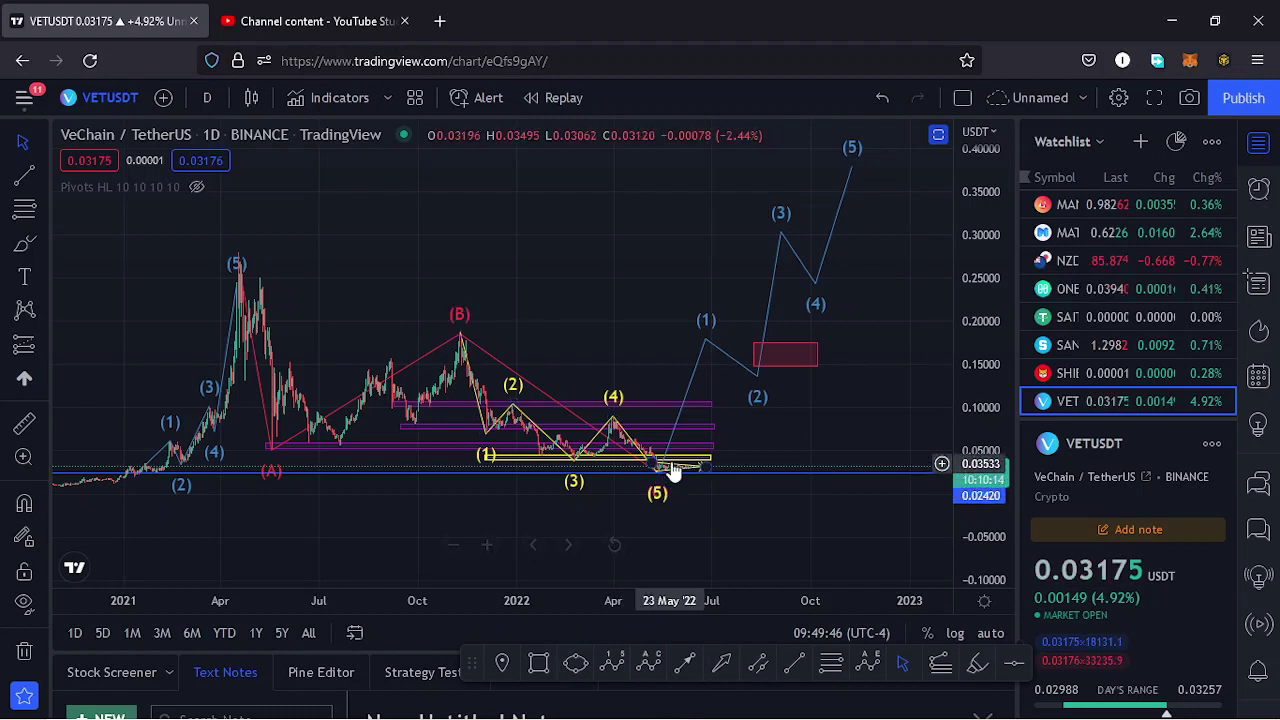
{"action": "left_click_drag", "start_coordinate": [756, 441], "coordinate": [759, 426]}
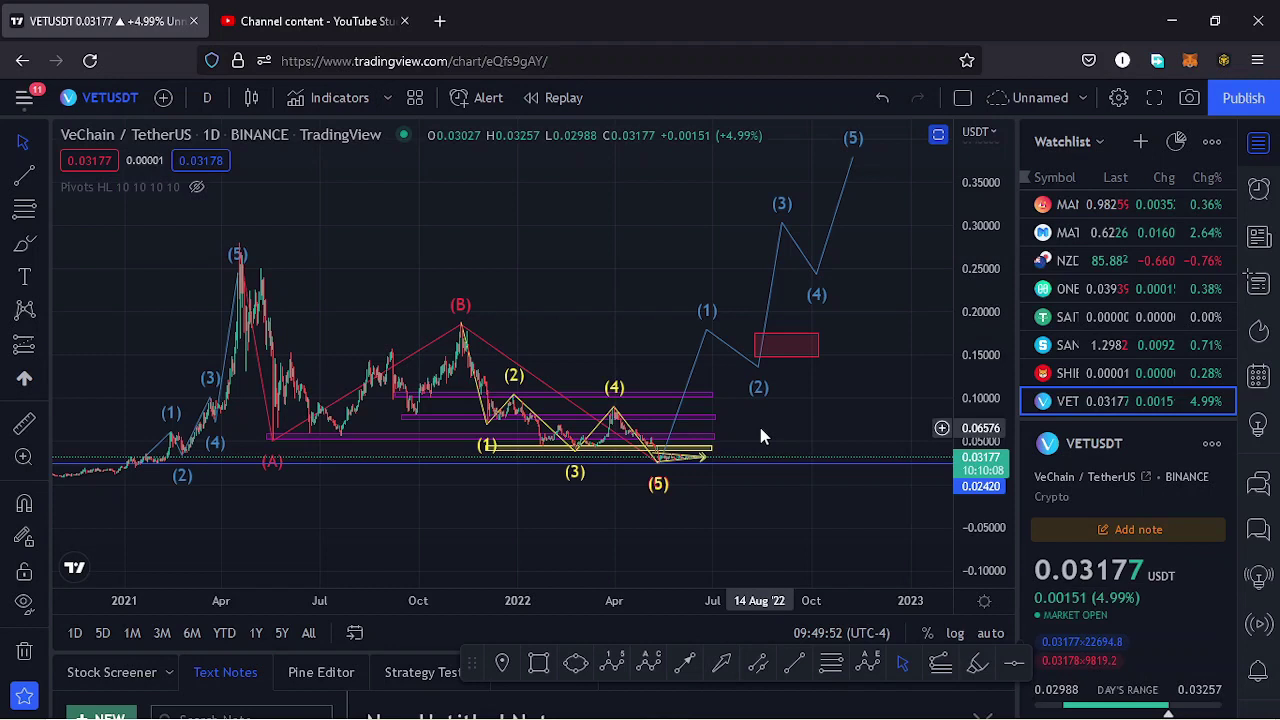
{"action": "scroll", "coordinate": [755, 438], "scroll_direction": "down", "scroll_amount": 2}
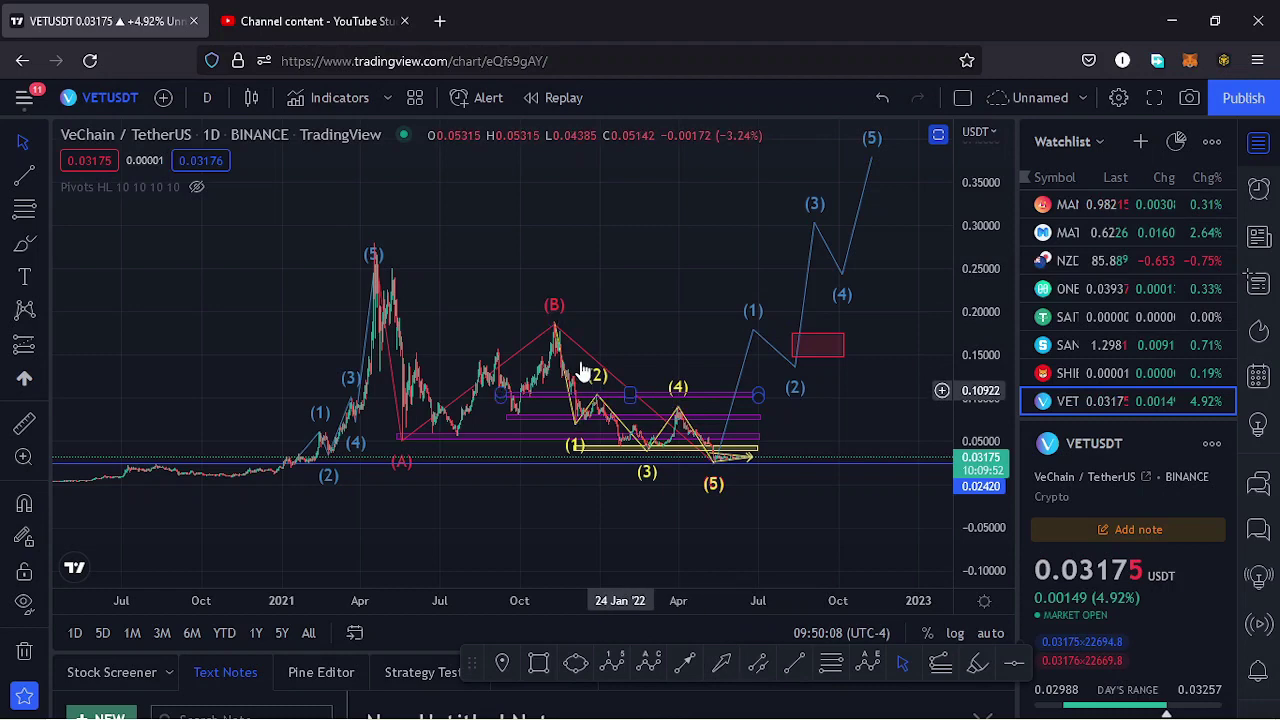
Step: Zoom out and anchor a Fibonacci retracement at the late-2020 low of 0.01251
{"action": "scroll", "coordinate": [549, 400], "scroll_direction": "down", "scroll_amount": 2}
{"action": "scroll", "coordinate": [315, 388], "scroll_direction": "down", "scroll_amount": 3}
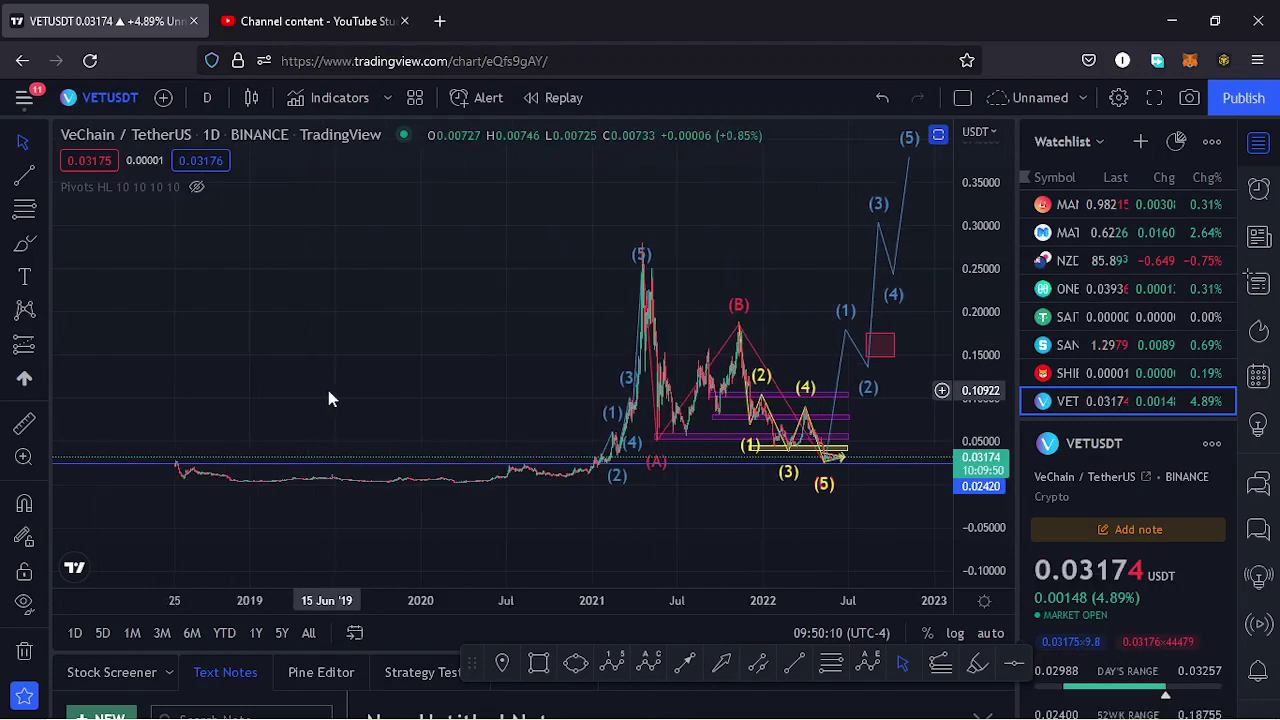
{"action": "scroll", "coordinate": [378, 391], "scroll_direction": "down", "scroll_amount": 1}
{"action": "scroll", "coordinate": [380, 403], "scroll_direction": "up", "scroll_amount": 3}
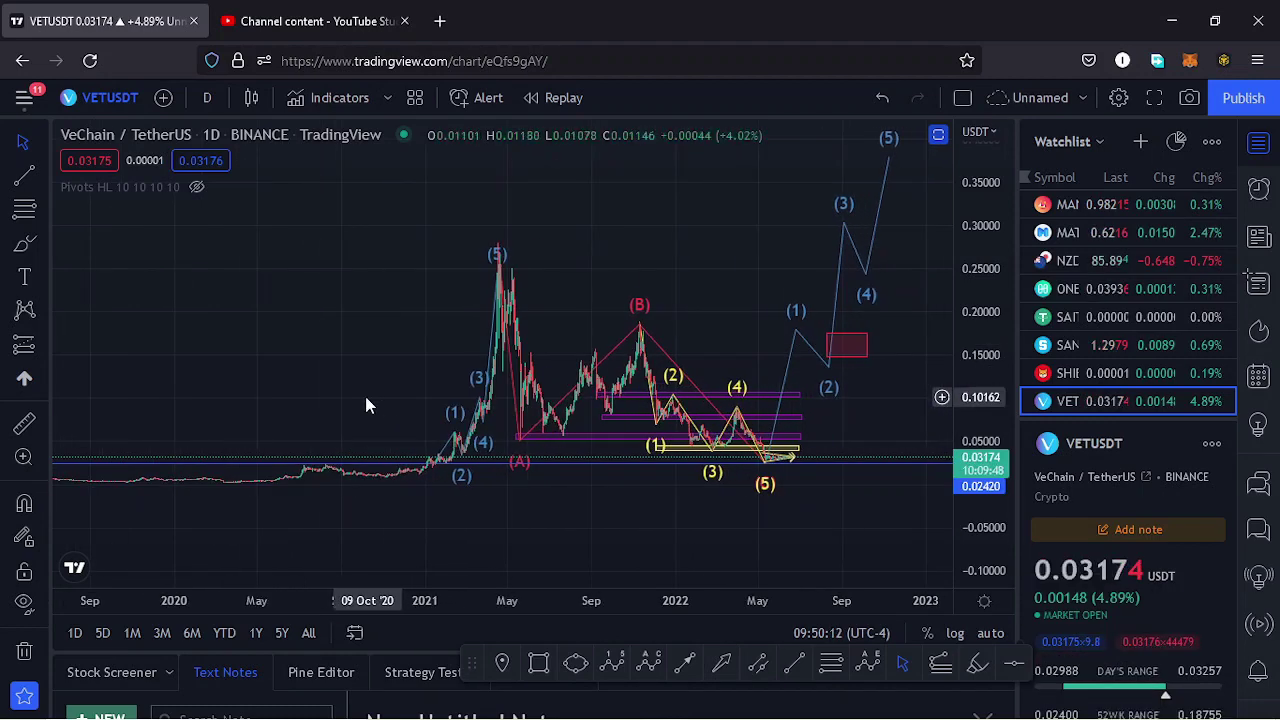
{"action": "left_click", "coordinate": [847, 344]}
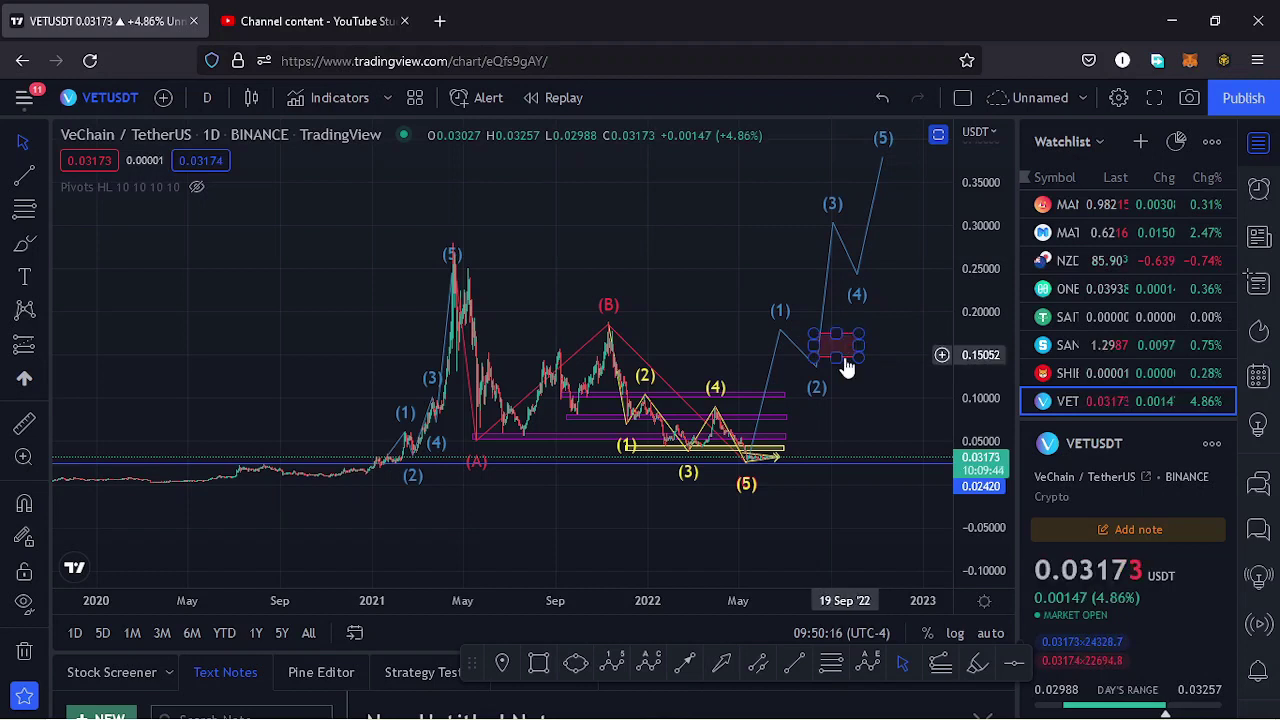
{"action": "left_click", "coordinate": [597, 434]}
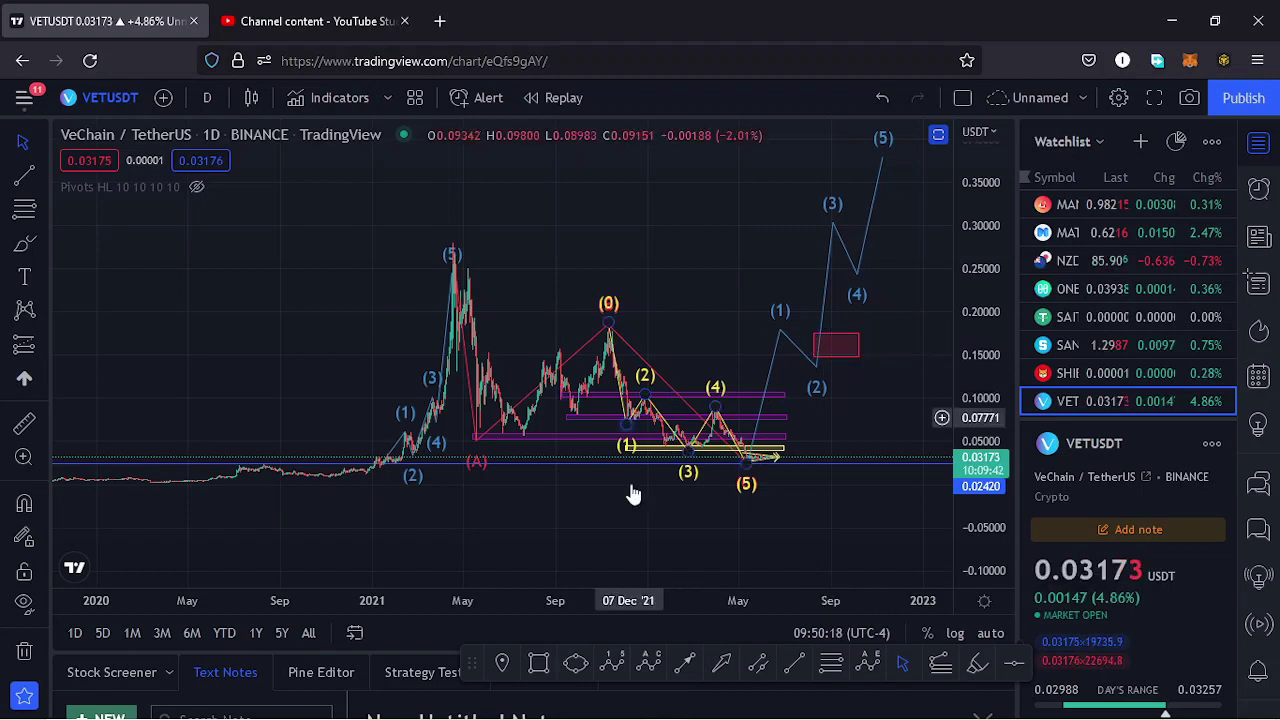
{"action": "left_click", "coordinate": [829, 665]}
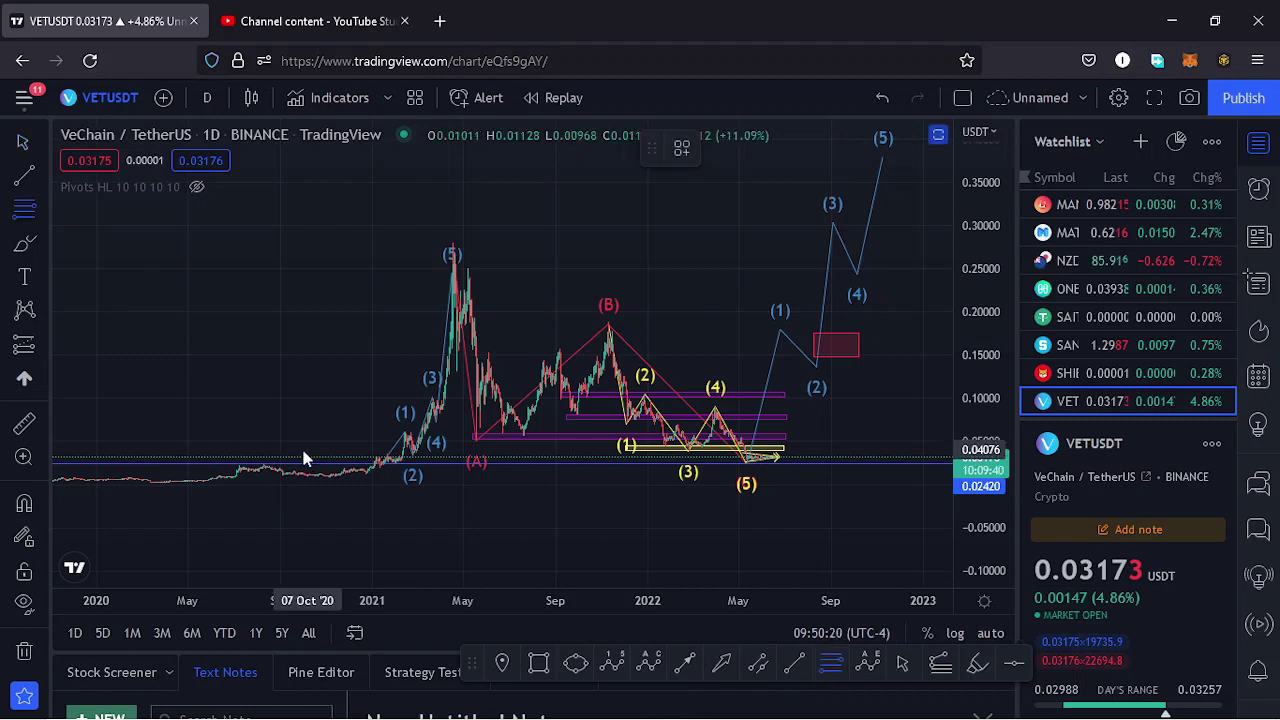
{"action": "left_click", "coordinate": [366, 474]}
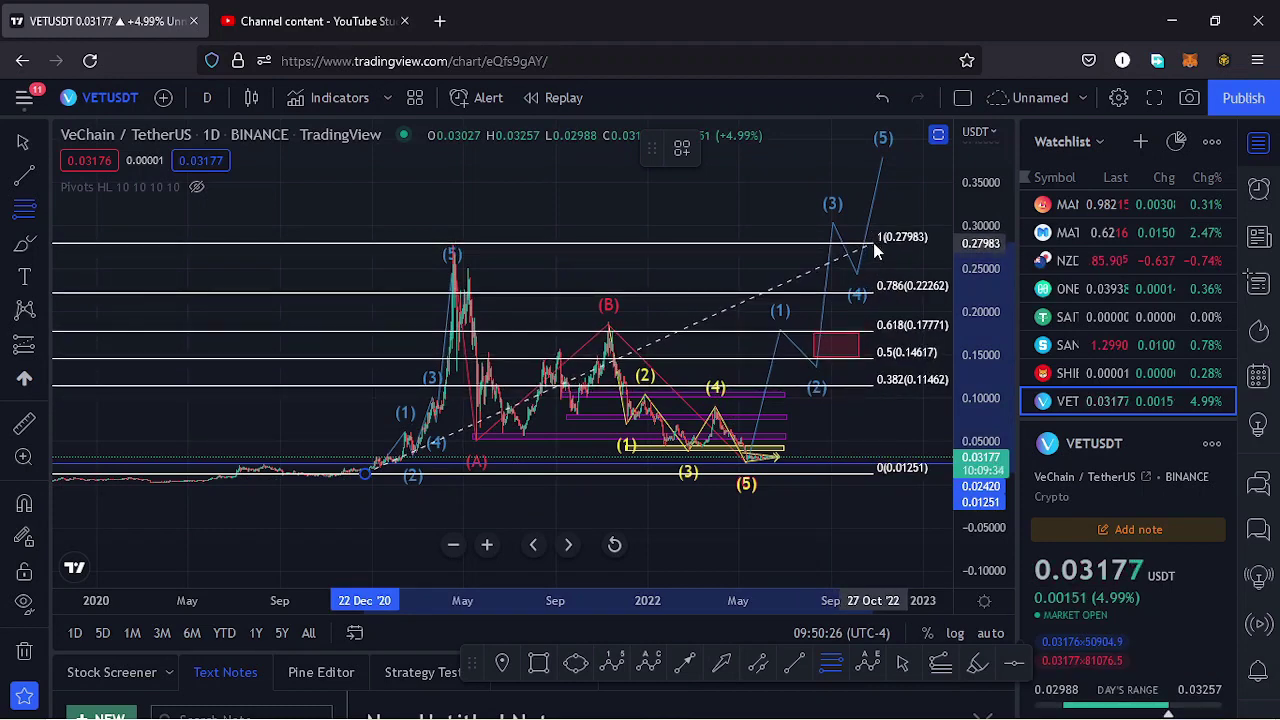
Step: Finish the Fibonacci retracement at 0.27983, then delete it
{"action": "left_click", "coordinate": [875, 250]}
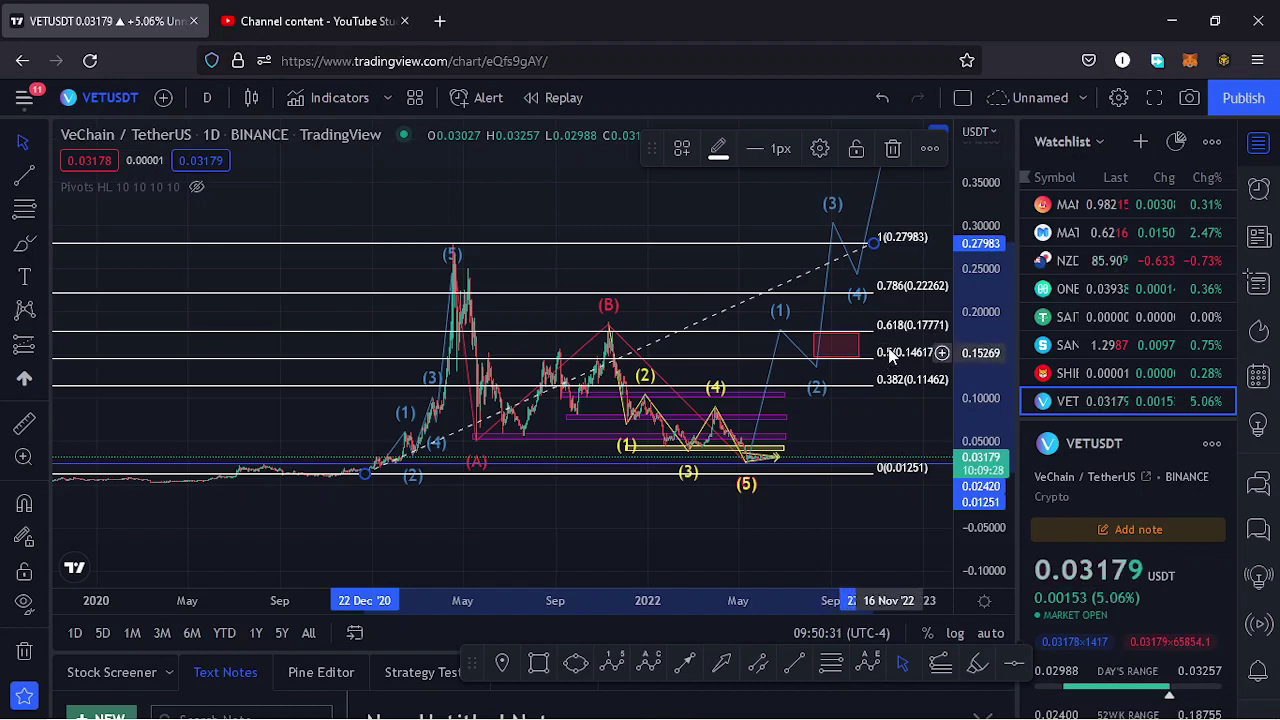
{"action": "key", "text": "Delete"}
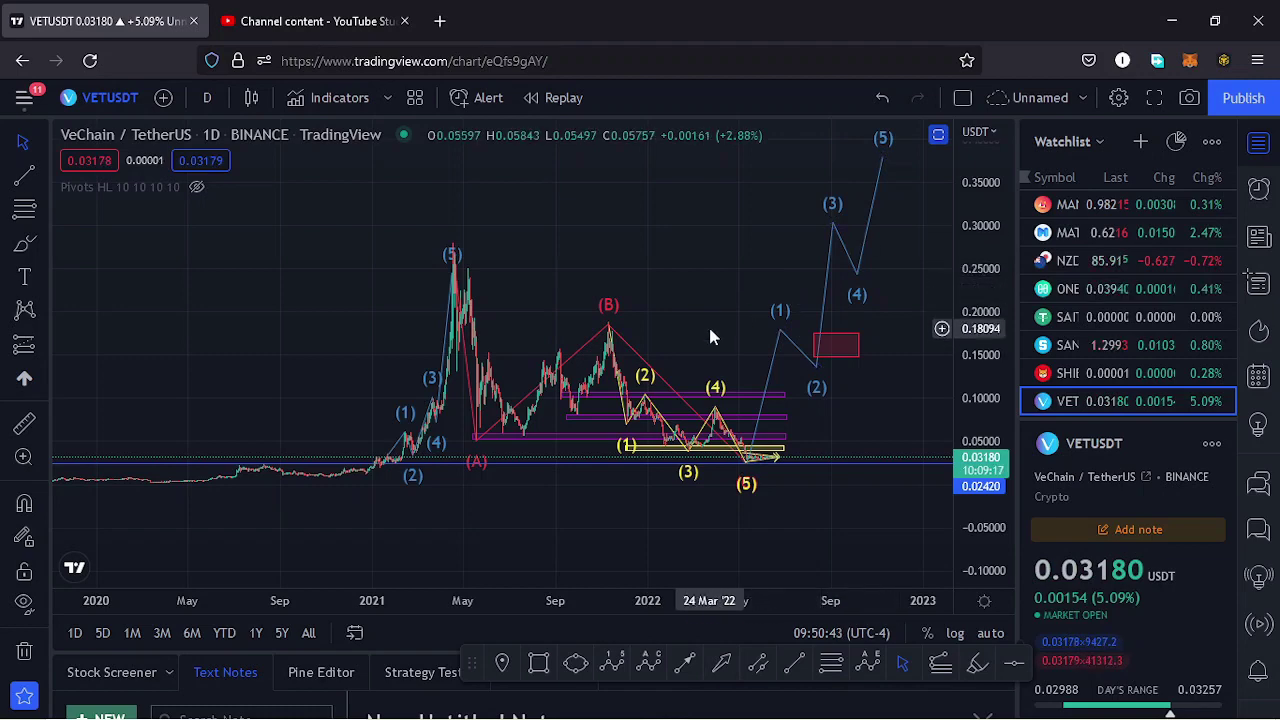
Step: Zoom and pan the daily chart to center the converging triangle after wave (5)
{"action": "scroll", "coordinate": [680, 330], "scroll_direction": "up", "scroll_amount": 3}
{"action": "scroll", "coordinate": [460, 307], "scroll_direction": "up", "scroll_amount": 3}
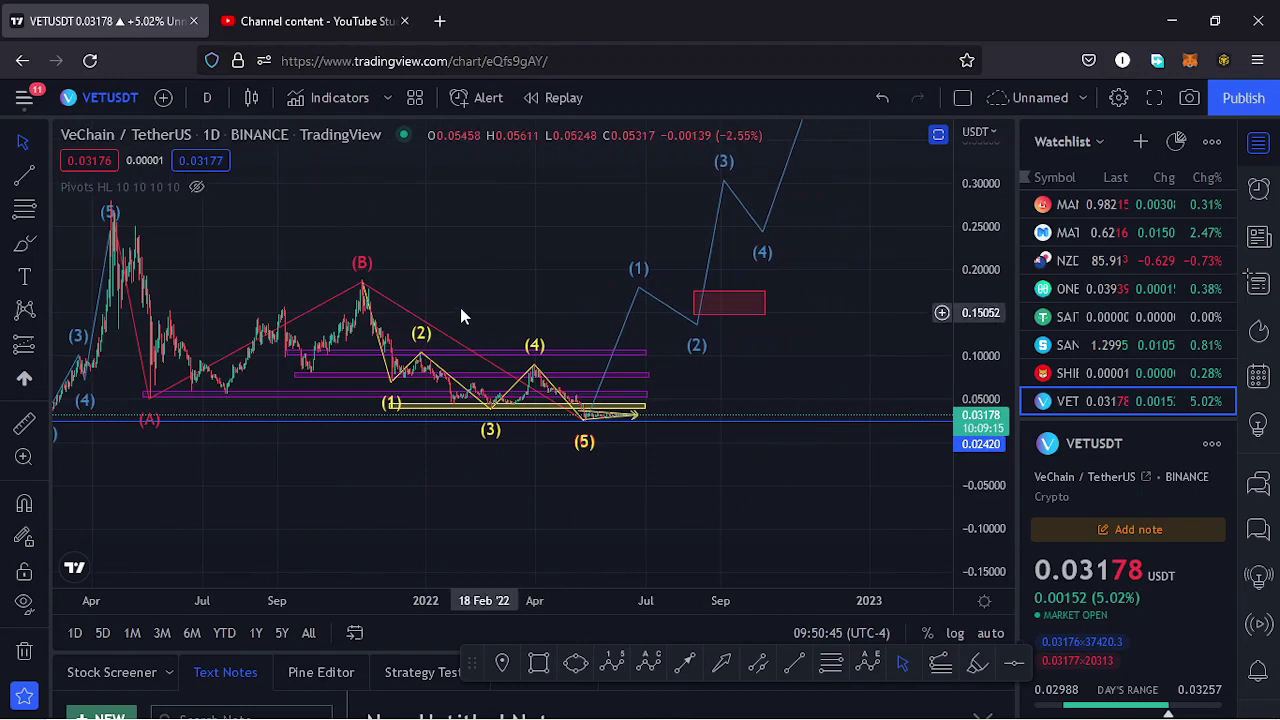
{"action": "left_click_drag", "start_coordinate": [421, 299], "coordinate": [712, 316]}
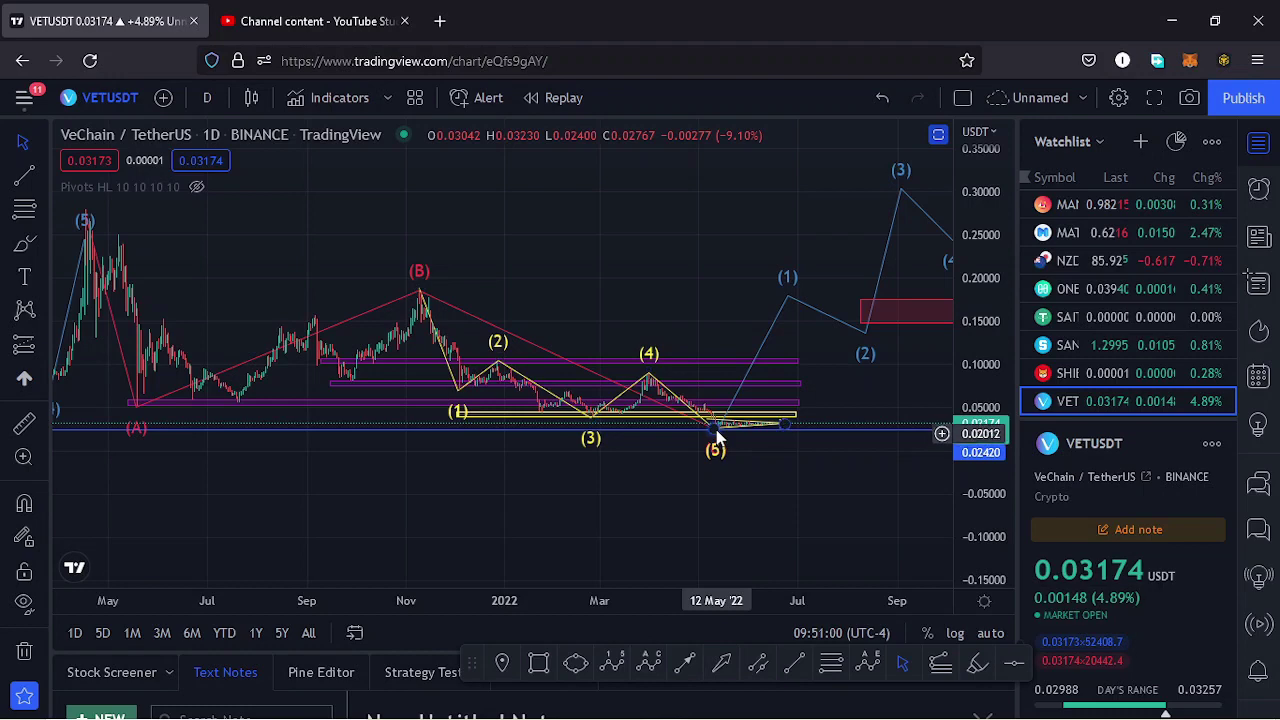
{"action": "left_click_drag", "start_coordinate": [847, 394], "coordinate": [814, 343]}
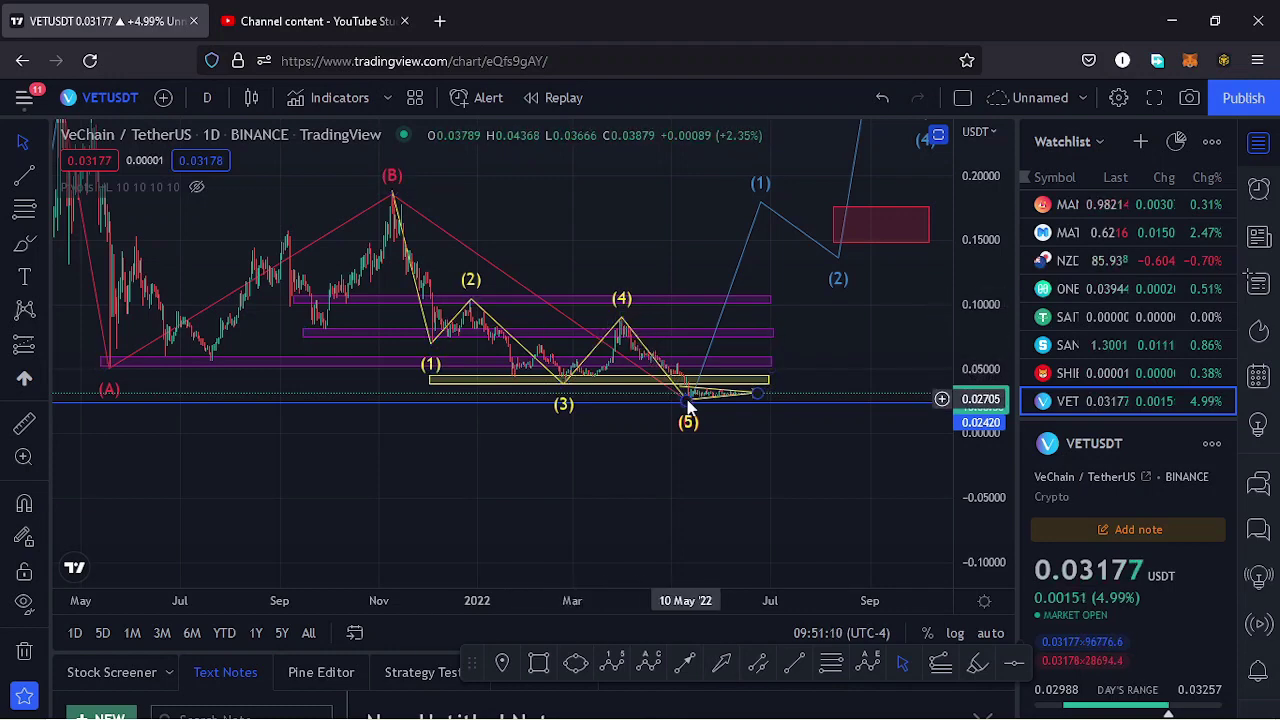
{"action": "left_click_drag", "start_coordinate": [823, 368], "coordinate": [826, 350]}
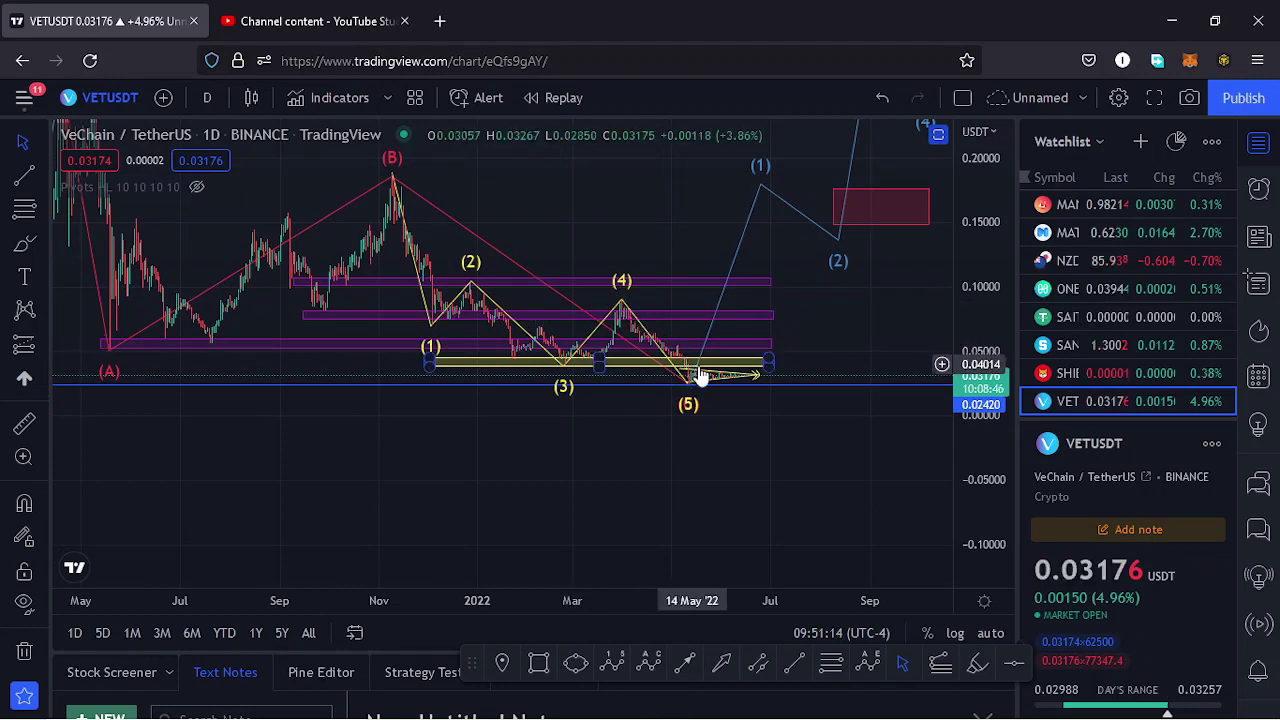
{"action": "left_click_drag", "start_coordinate": [814, 349], "coordinate": [727, 343]}
Step: Stretch the price scale to enlarge the triangle and hide the watchlist
{"action": "scroll", "coordinate": [727, 343], "scroll_direction": "up", "scroll_amount": 3}
{"action": "left_click_drag", "start_coordinate": [985, 370], "coordinate": [917, 371]}
{"action": "scroll", "coordinate": [700, 354], "scroll_direction": "up", "scroll_amount": 3}
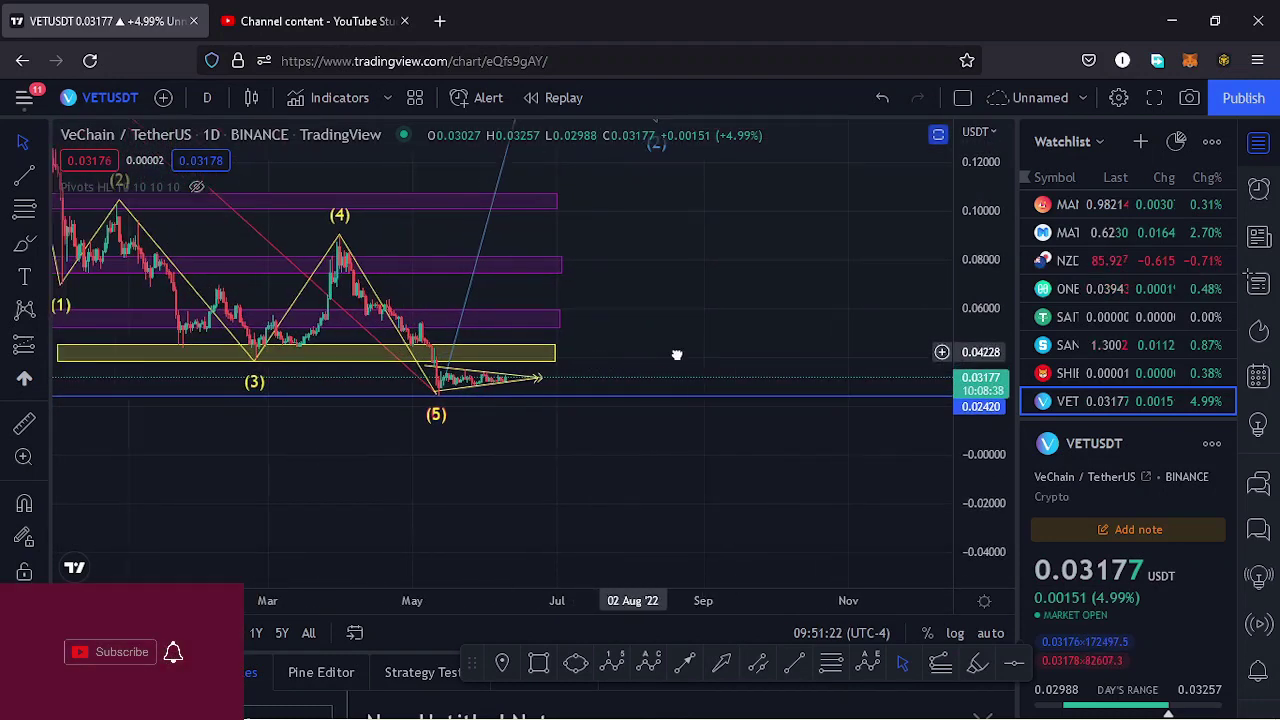
{"action": "scroll", "coordinate": [676, 355], "scroll_direction": "down", "scroll_amount": 3}
{"action": "left_click_drag", "start_coordinate": [975, 392], "coordinate": [965, 401]}
{"action": "scroll", "coordinate": [595, 416], "scroll_direction": "up", "scroll_amount": 3}
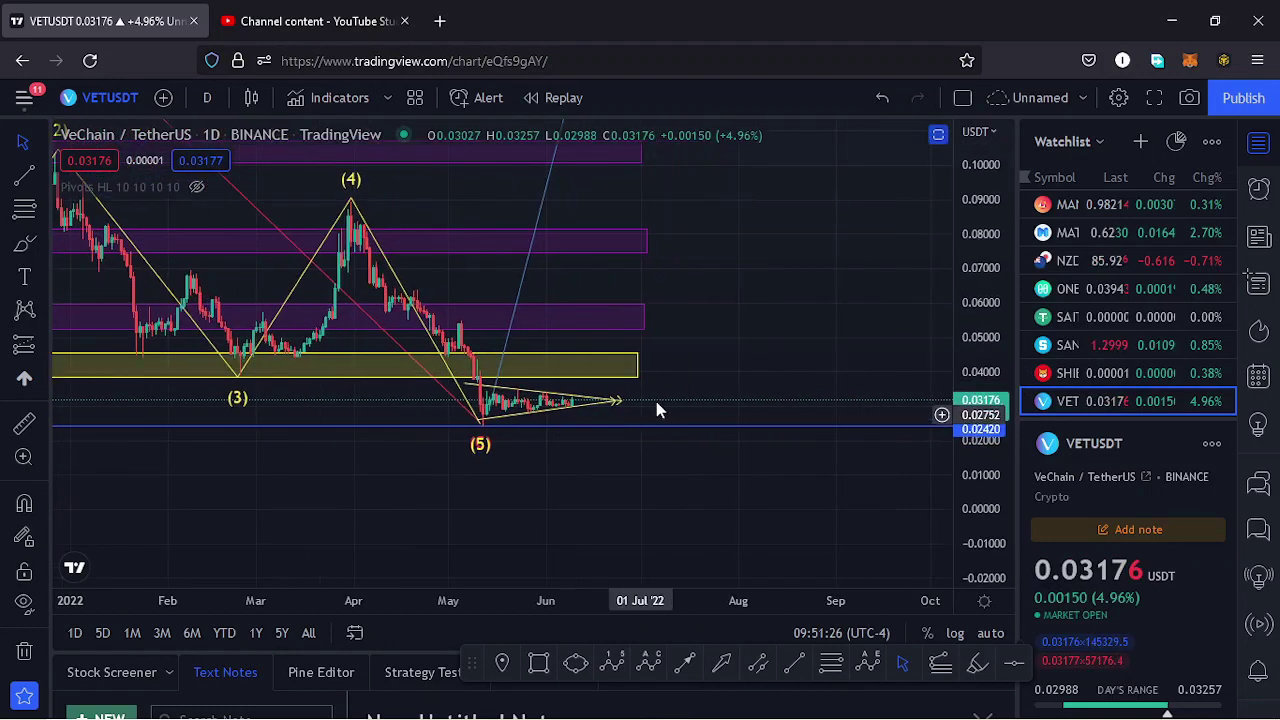
{"action": "scroll", "coordinate": [700, 377], "scroll_direction": "left", "scroll_amount": 3}
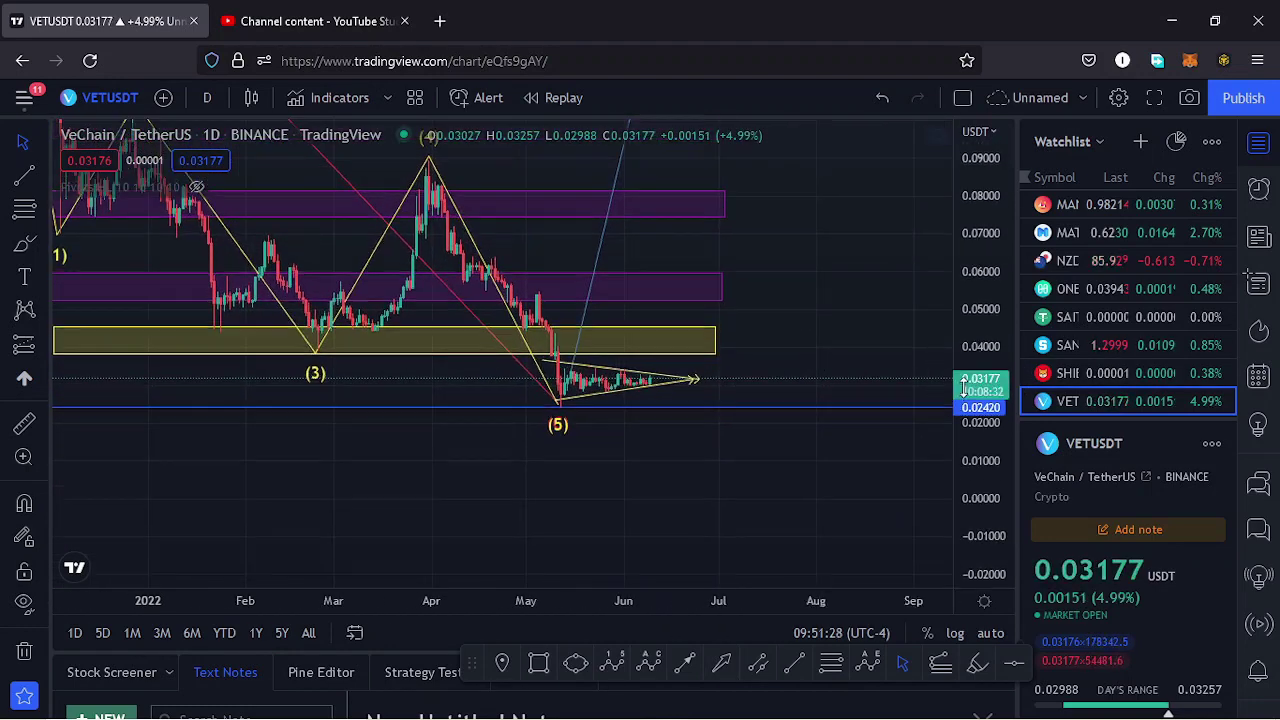
{"action": "left_click_drag", "start_coordinate": [963, 390], "coordinate": [964, 398]}
{"action": "left_click", "coordinate": [1256, 145]}
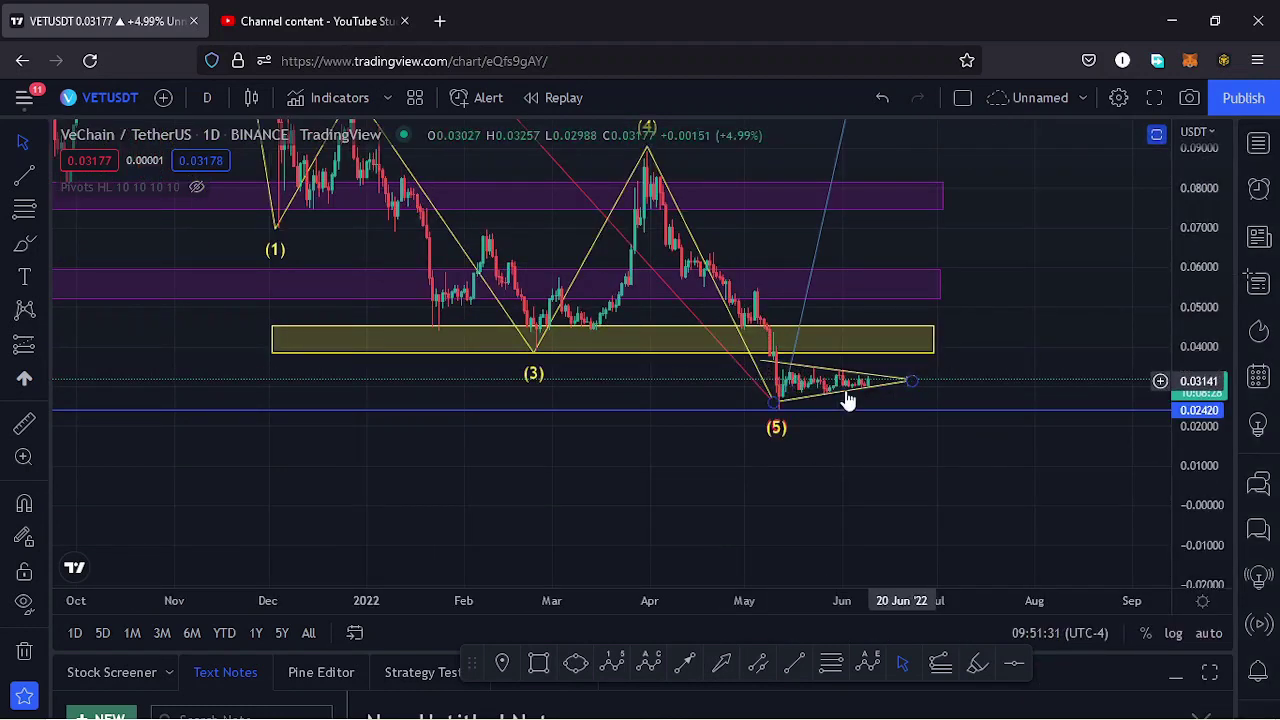
{"action": "left_click", "coordinate": [204, 102]}
Step: Switch to the 1h interval and frame the triangle with empty space to its right
{"action": "left_click", "coordinate": [223, 529]}
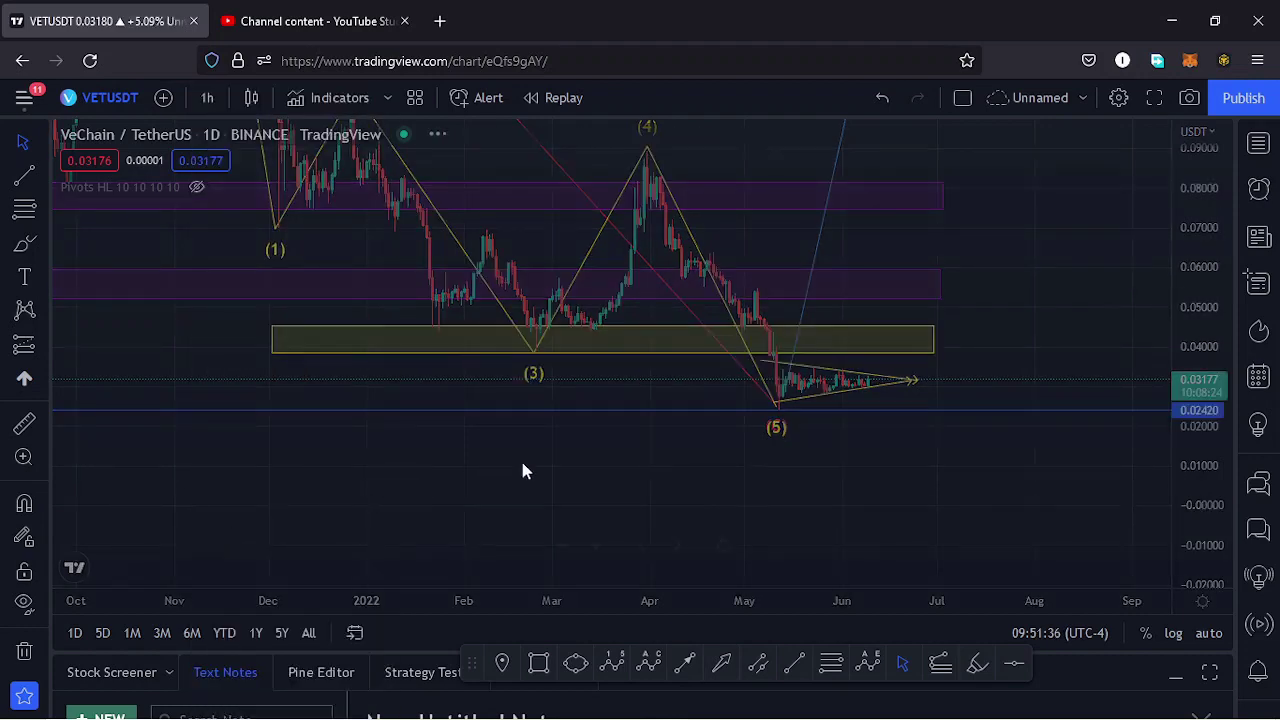
{"action": "scroll", "coordinate": [660, 334], "scroll_direction": "down", "scroll_amount": 5}
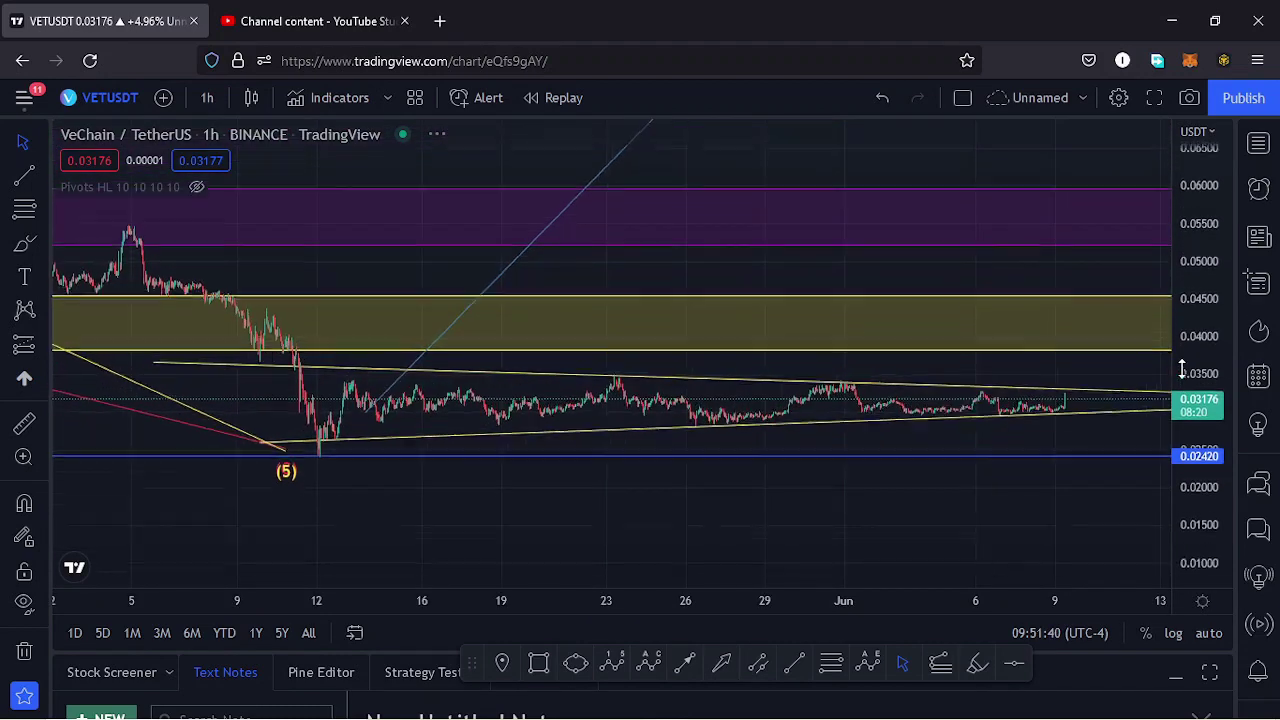
{"action": "scroll", "coordinate": [903, 349], "scroll_direction": "down", "scroll_amount": 5}
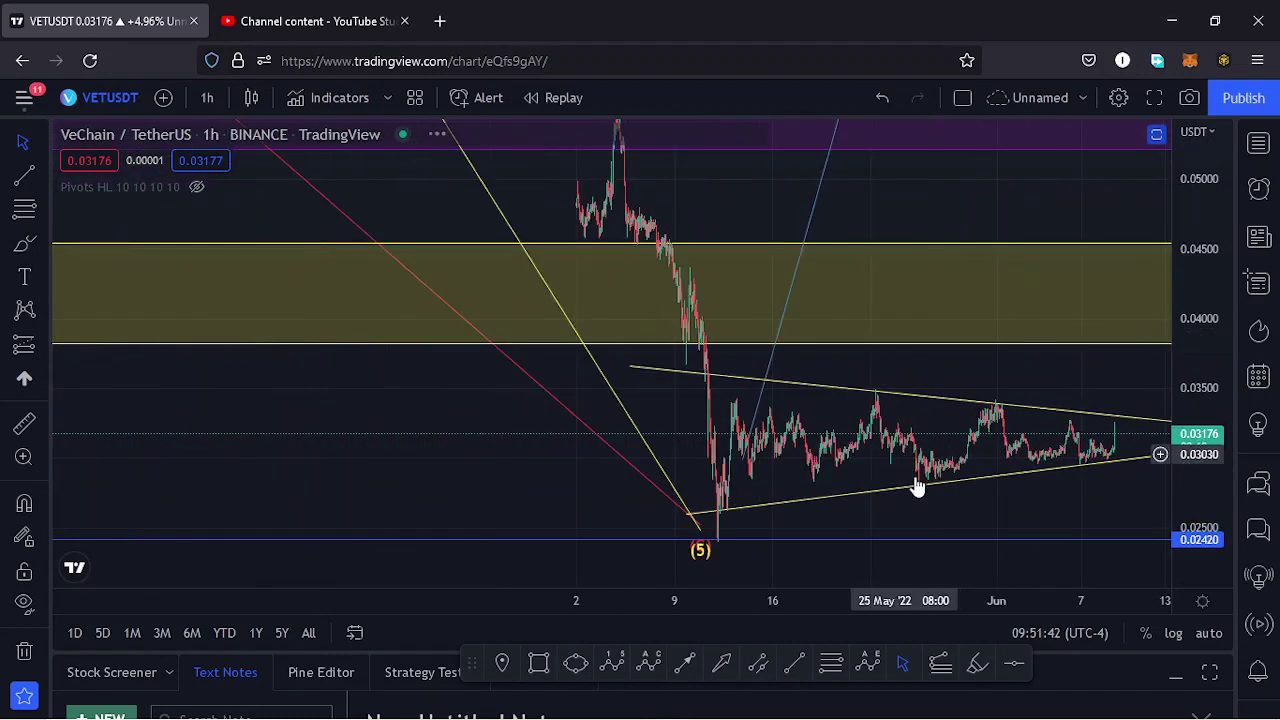
{"action": "left_click_drag", "start_coordinate": [978, 518], "coordinate": [592, 435]}
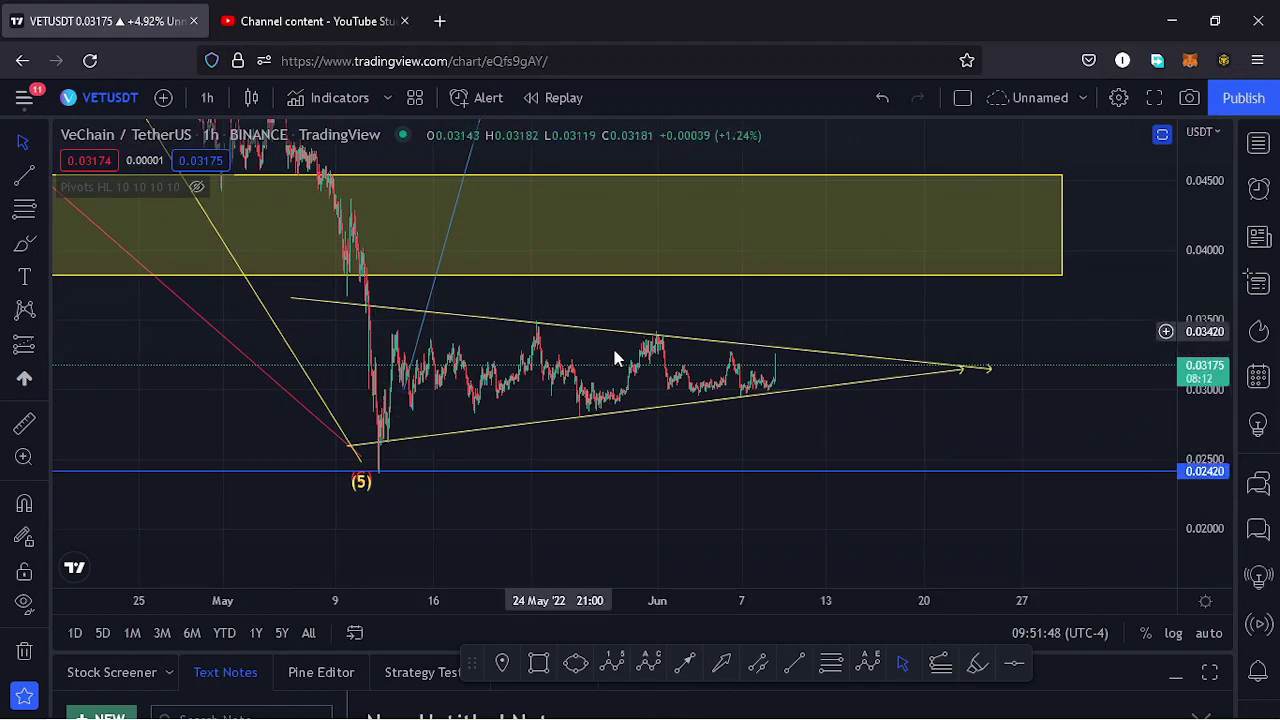
{"action": "scroll", "coordinate": [630, 396], "scroll_direction": "up", "scroll_amount": 2}
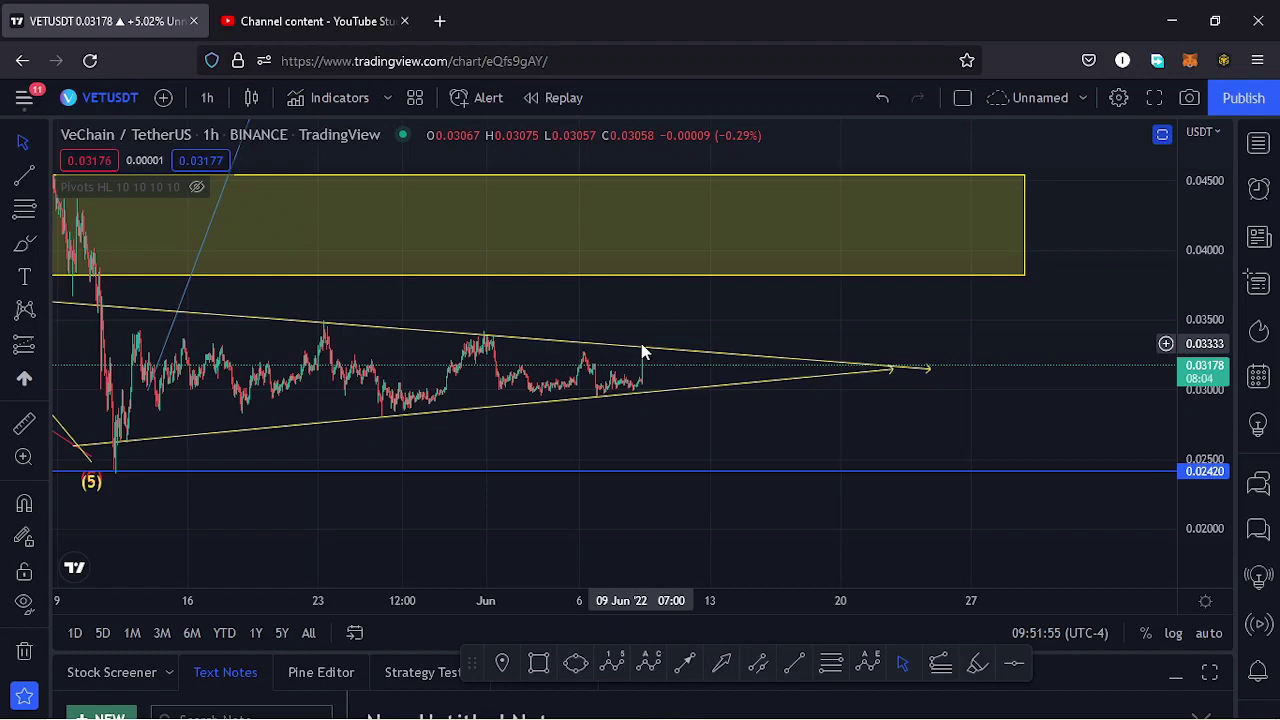
{"action": "mouse_move", "coordinate": [614, 330]}
{"action": "left_mouse_down"}
{"action": "mouse_move", "coordinate": [706, 334]}
{"action": "mouse_move", "coordinate": [729, 351]}
{"action": "left_mouse_up"}
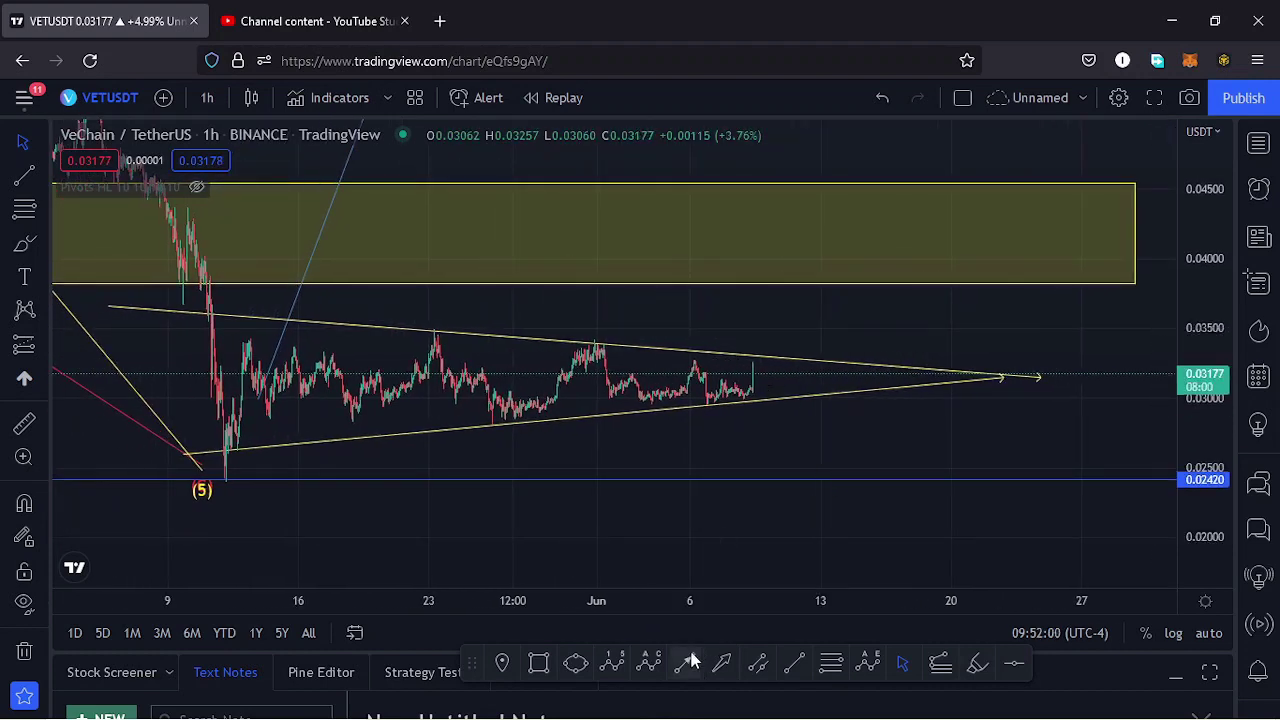
Step: Draw the red breakout, 0.03326 retest and climb path, then start a line at mid-May
{"action": "left_click", "coordinate": [688, 662]}
{"action": "left_click", "coordinate": [752, 358]}
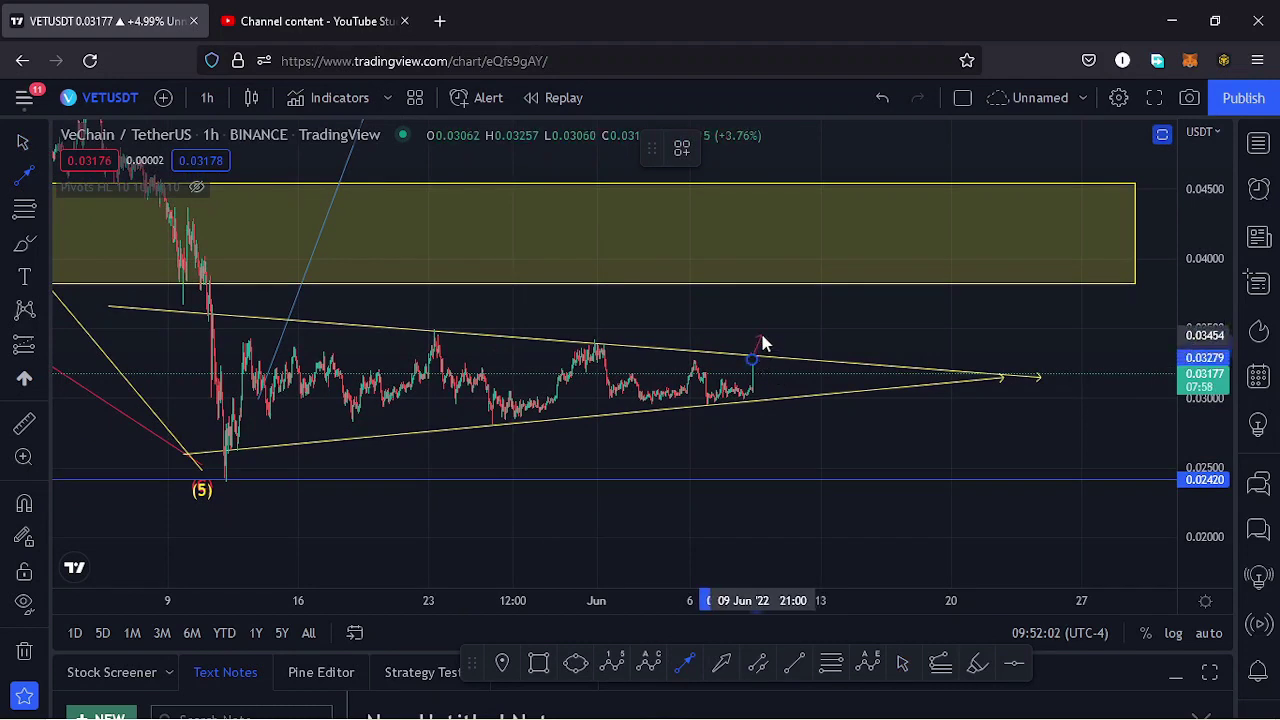
{"action": "left_click", "coordinate": [762, 336]}
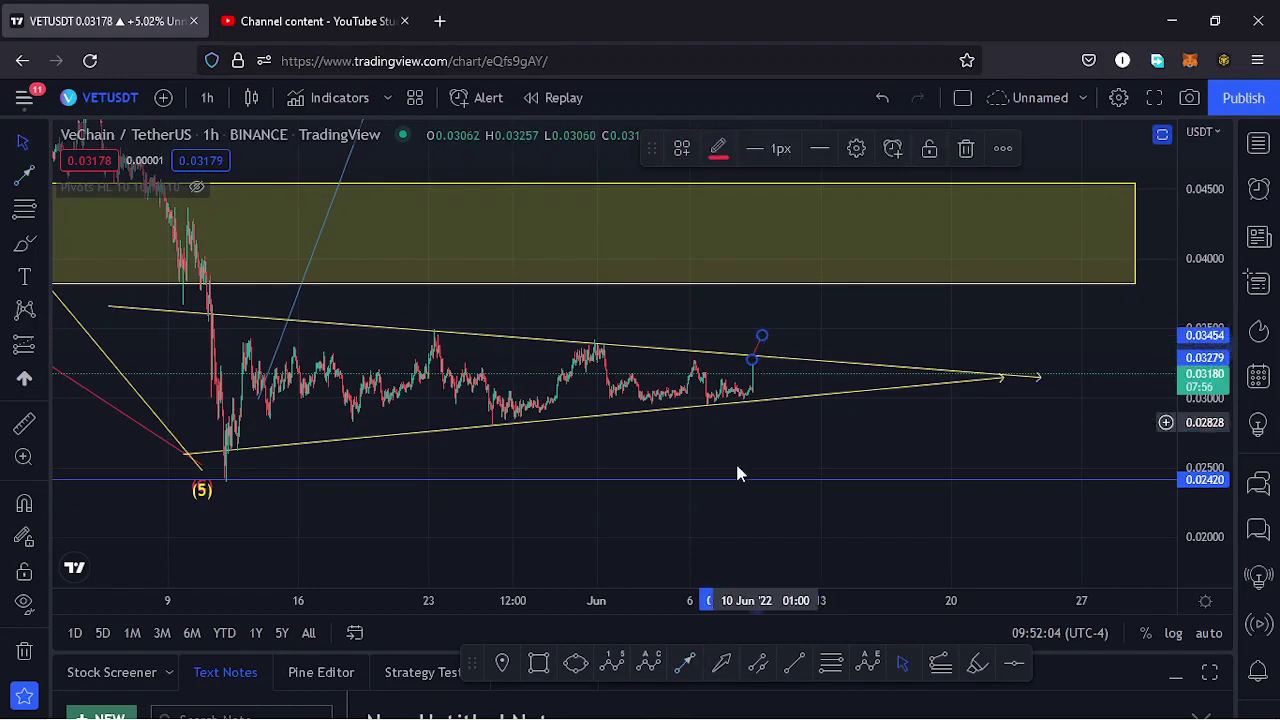
{"action": "left_click", "coordinate": [682, 667]}
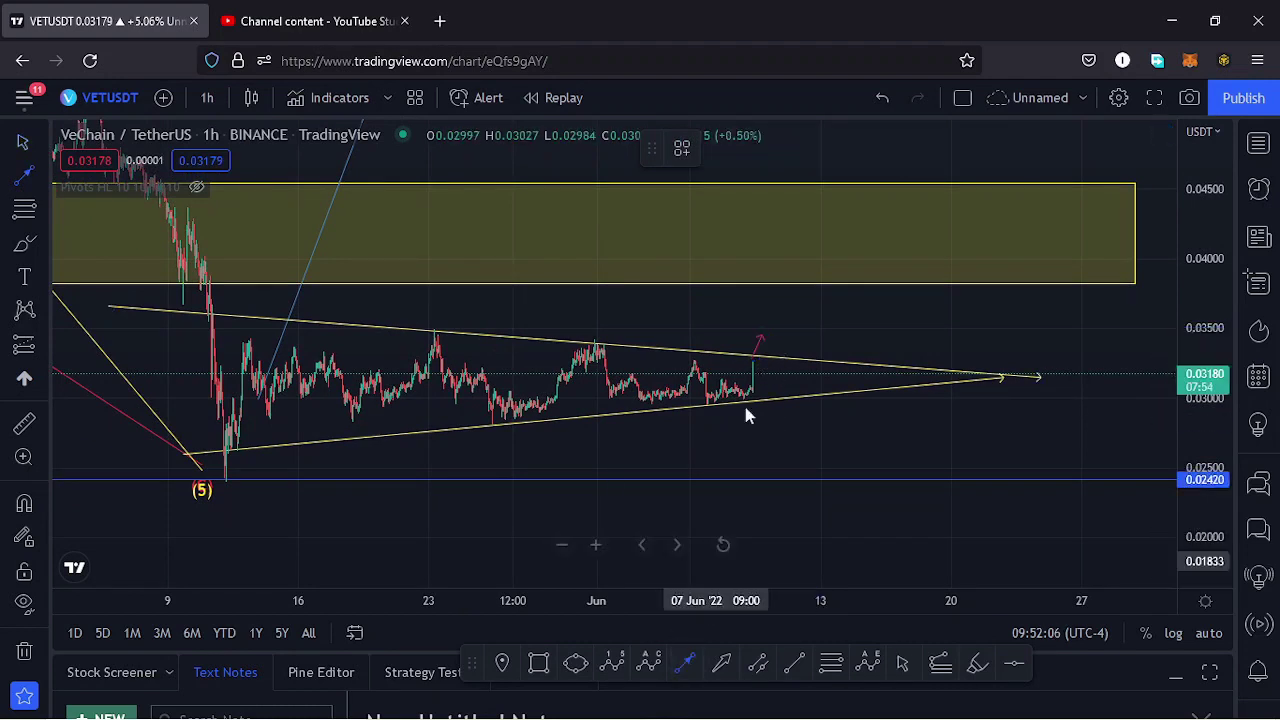
{"action": "left_click", "coordinate": [762, 336]}
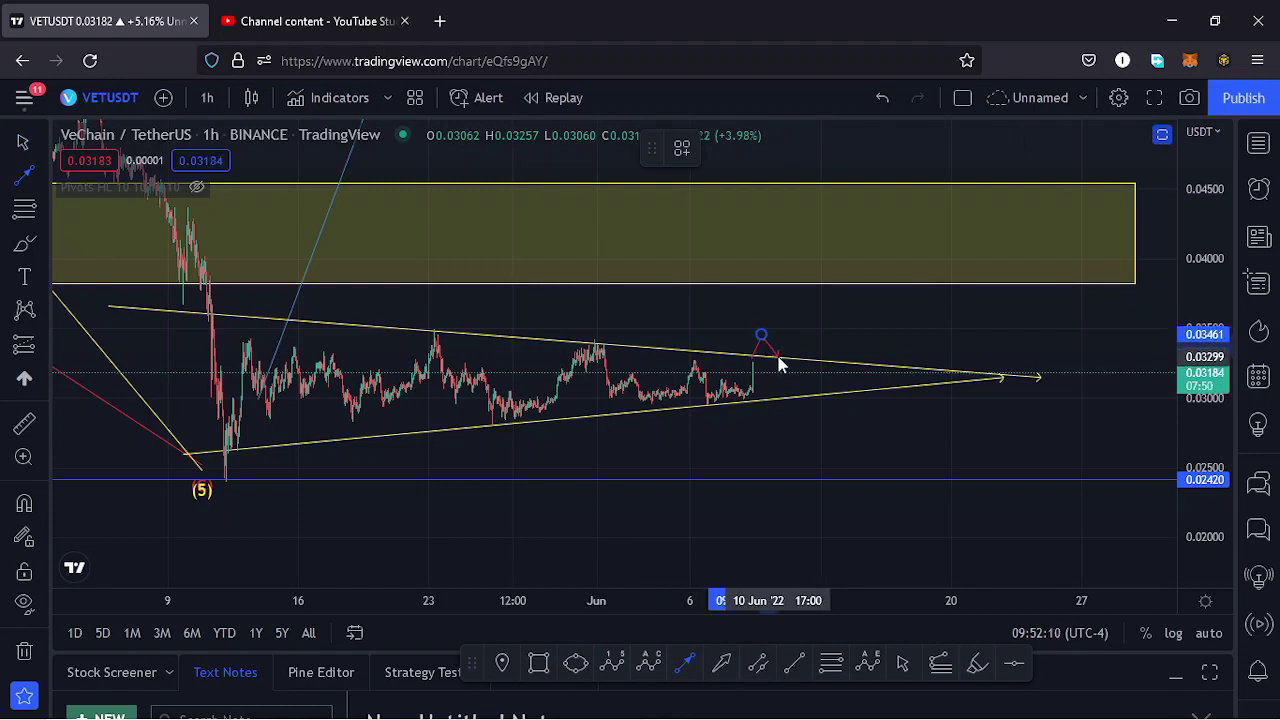
{"action": "left_click", "coordinate": [778, 357]}
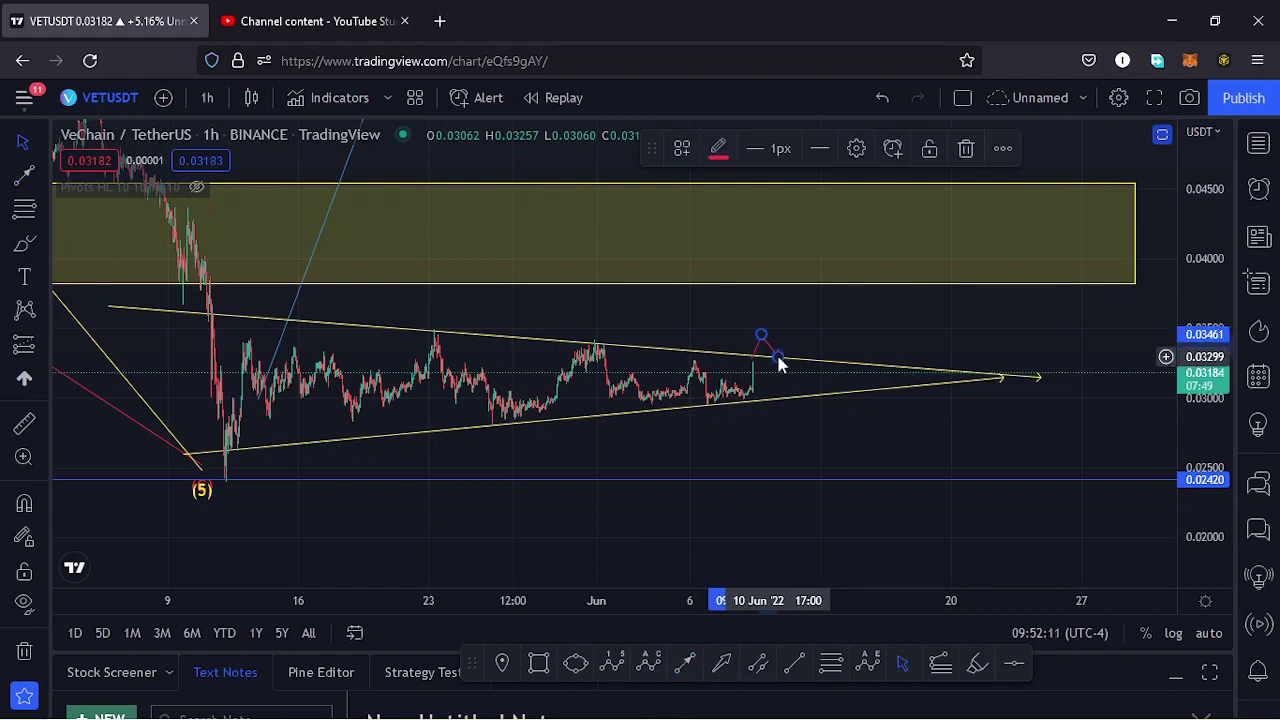
{"action": "left_click", "coordinate": [682, 667]}
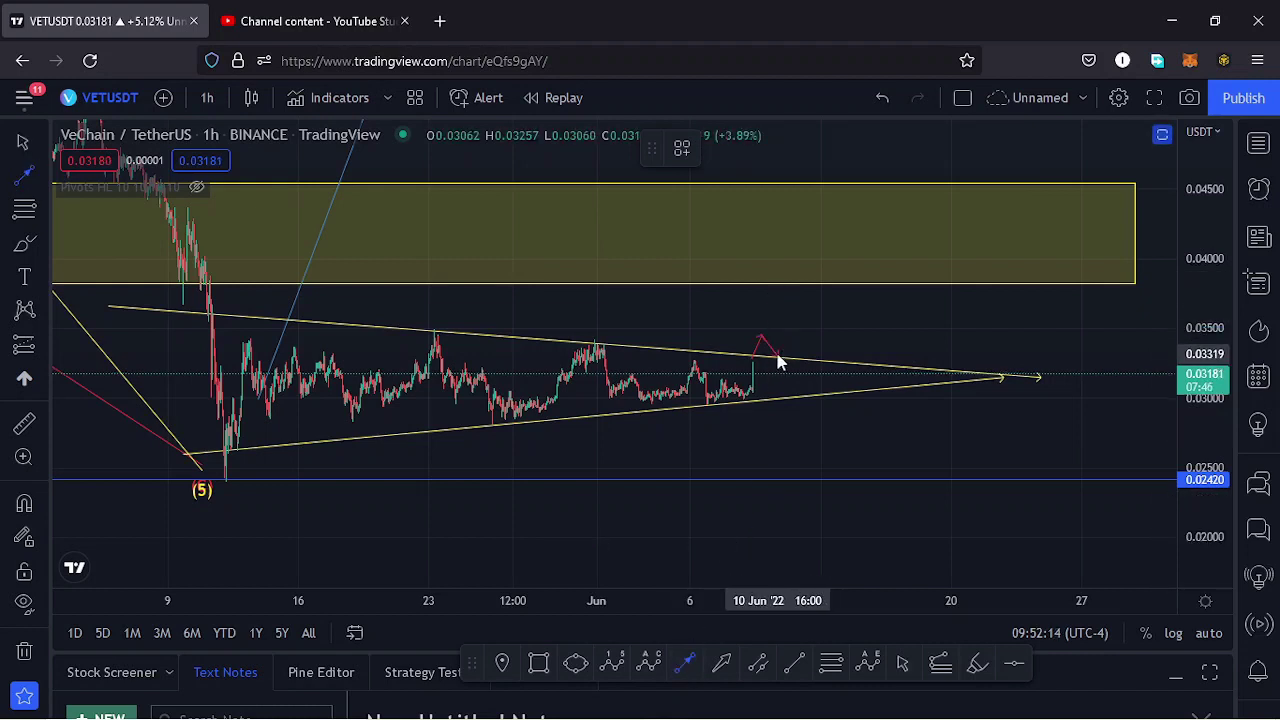
{"action": "left_click", "coordinate": [778, 355]}
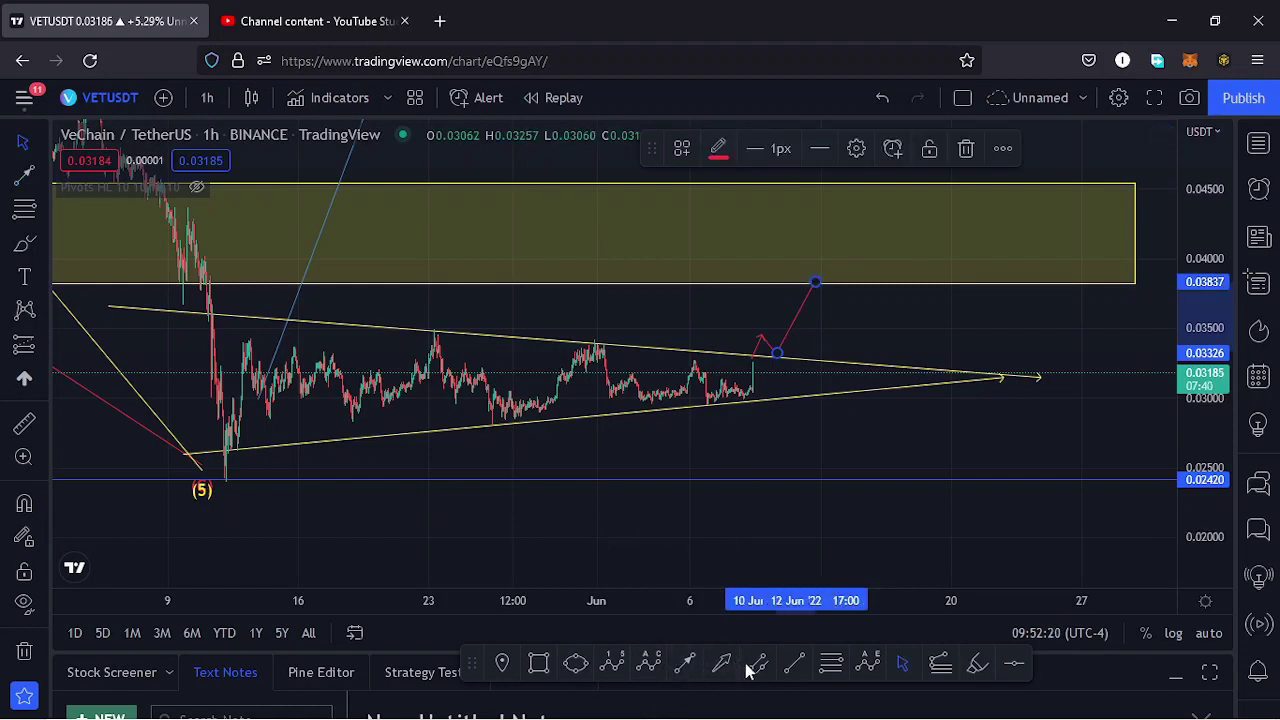
{"action": "left_click", "coordinate": [797, 668]}
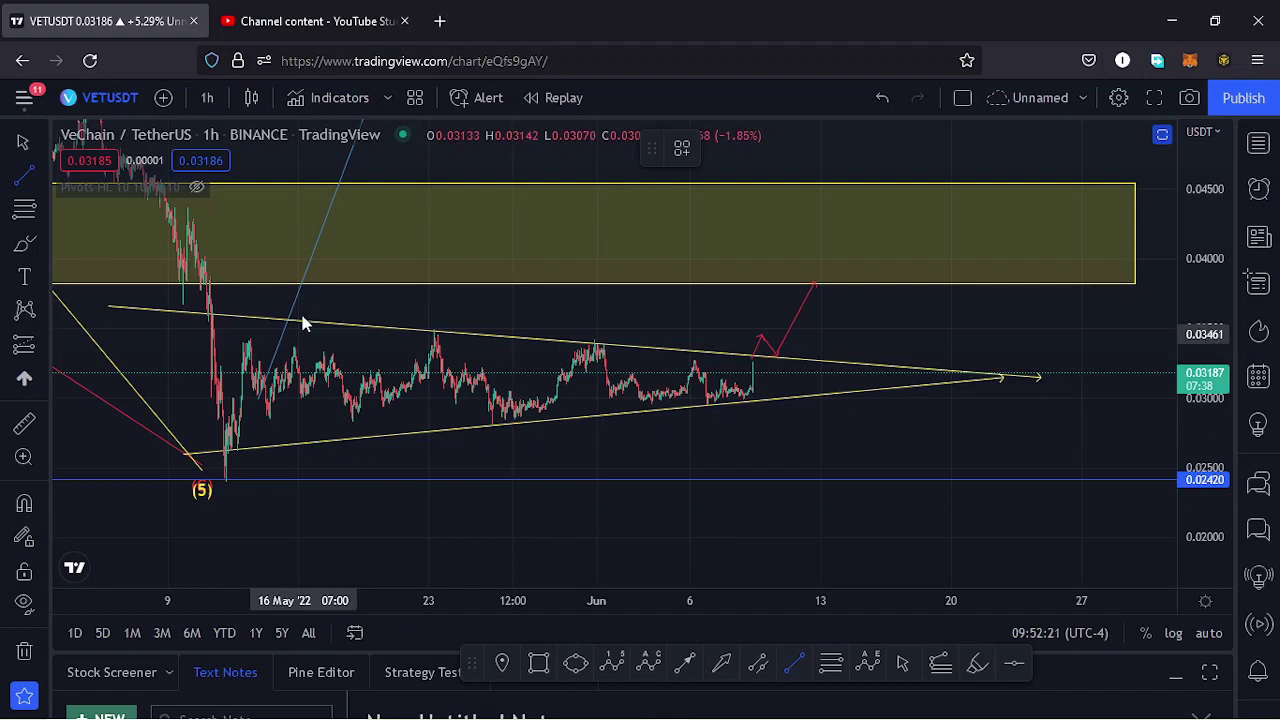
{"action": "left_click", "coordinate": [249, 314]}
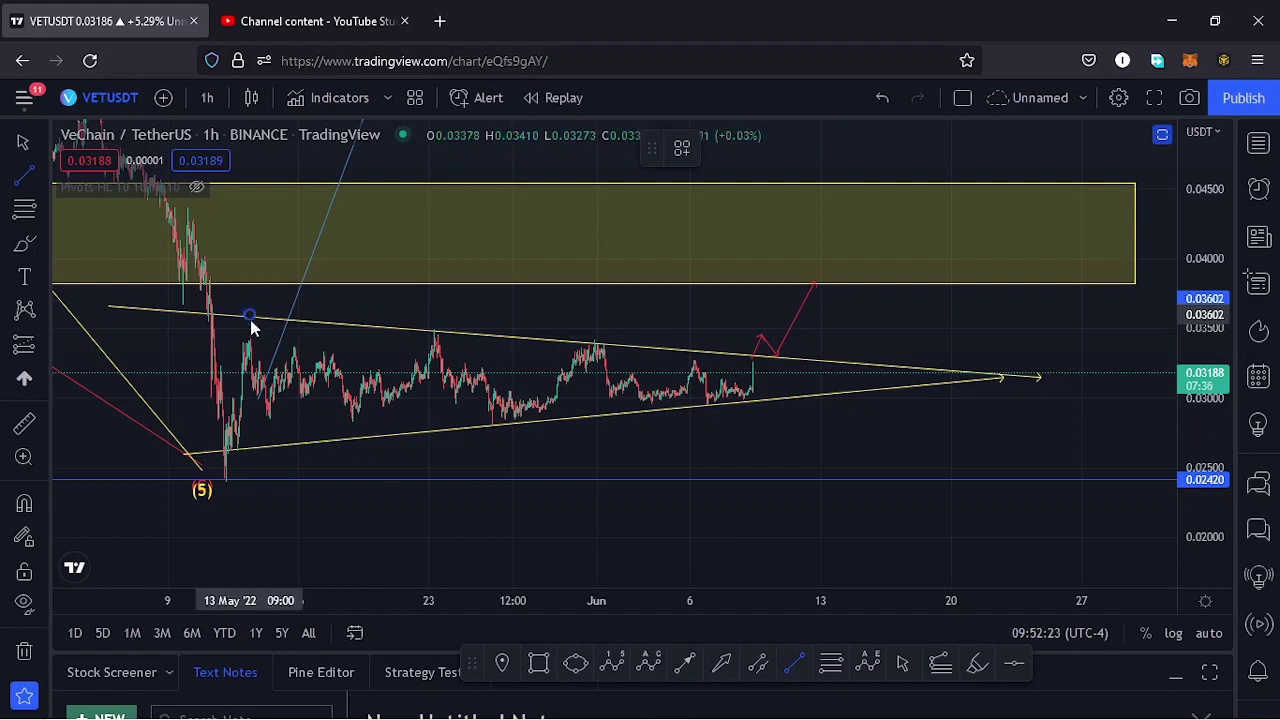
Step: Complete the vertical line across the triangle's height and move it to the breakout candle
{"action": "left_click", "coordinate": [250, 450]}
{"action": "left_click_drag", "start_coordinate": [251, 400], "coordinate": [755, 303]}
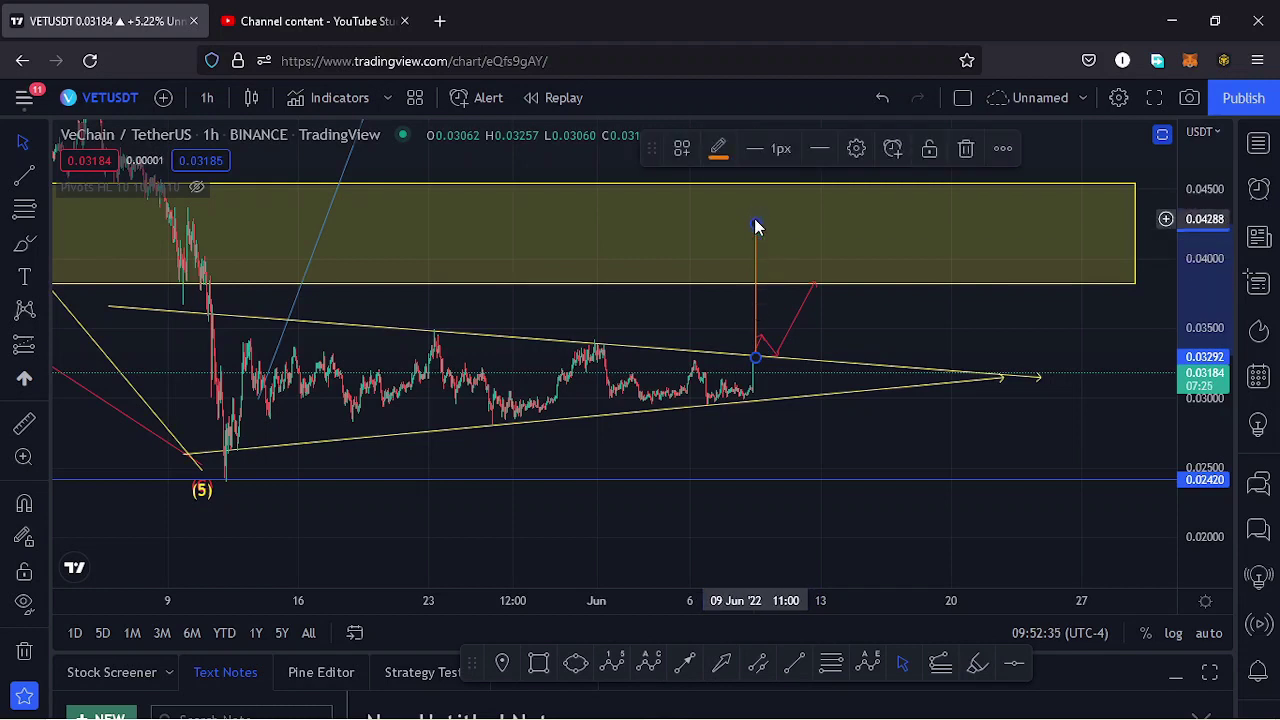
{"action": "left_click_drag", "start_coordinate": [757, 223], "coordinate": [759, 220]}
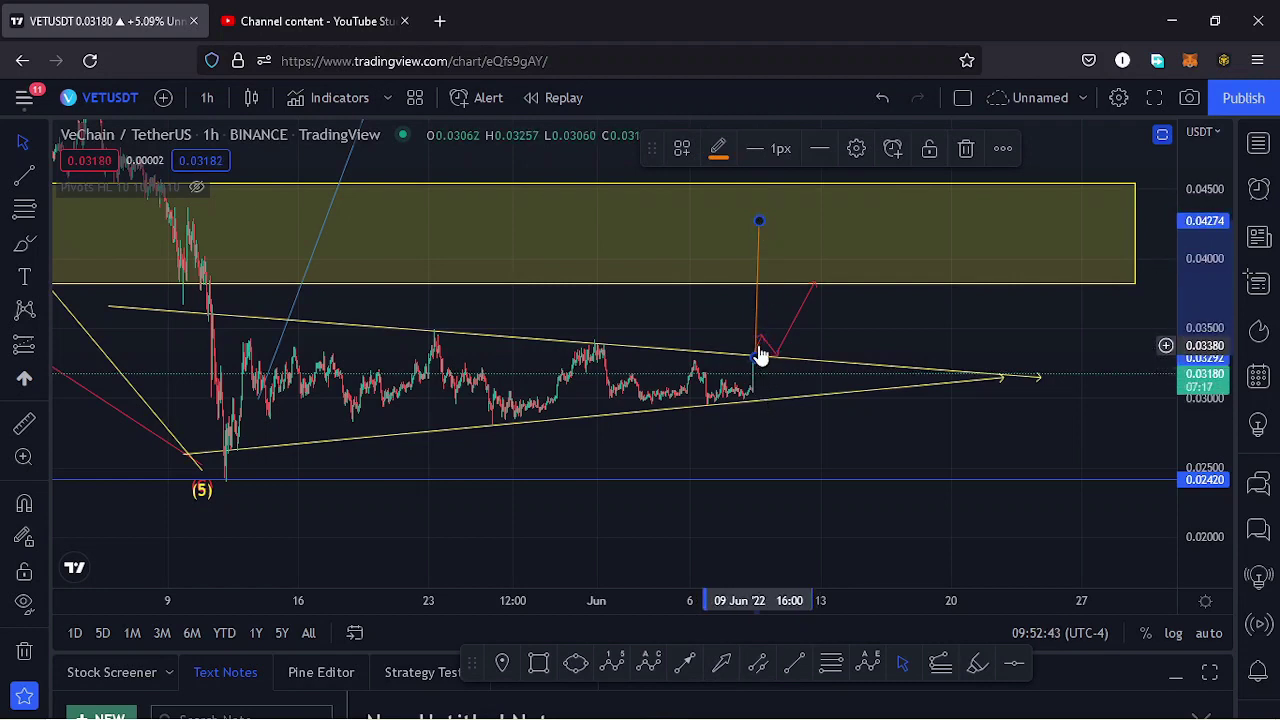
Step: Raise the red path's target into the yellow zone and move the measuring line below the triangle
{"action": "left_click", "coordinate": [815, 286]}
{"action": "left_click_drag", "start_coordinate": [814, 280], "coordinate": [820, 224]}
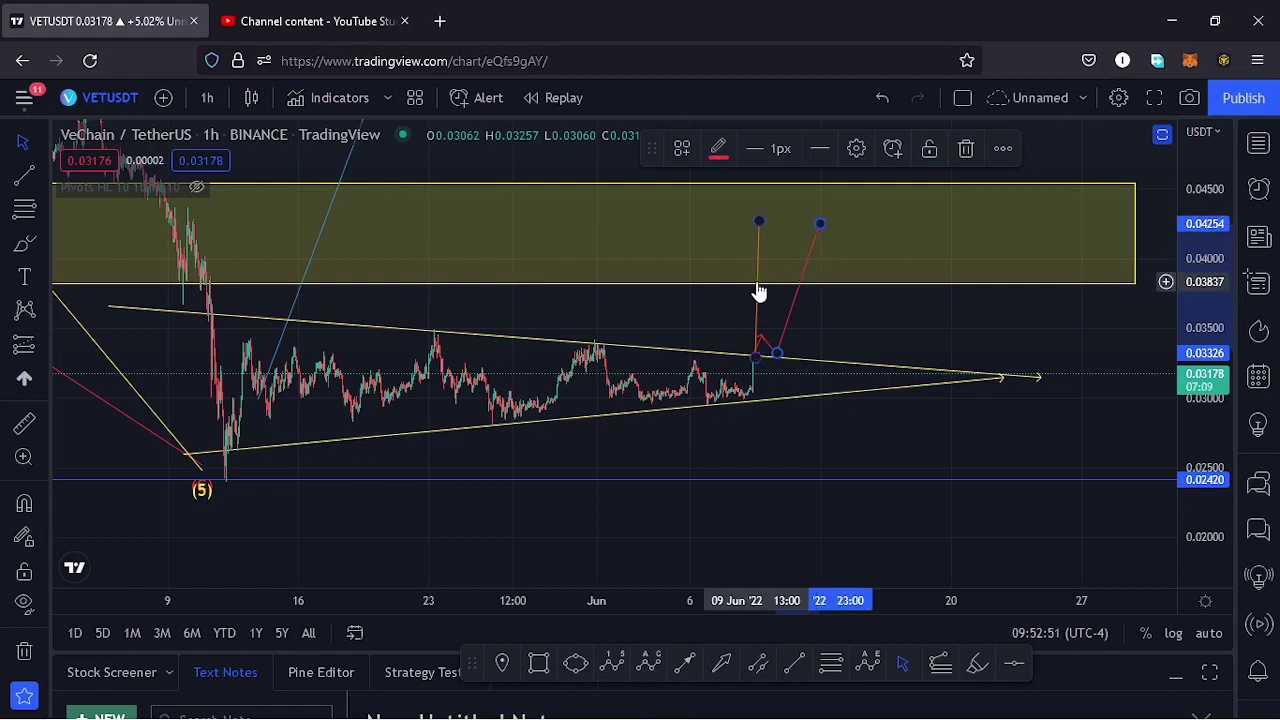
{"action": "left_click_drag", "start_coordinate": [759, 290], "coordinate": [759, 458]}
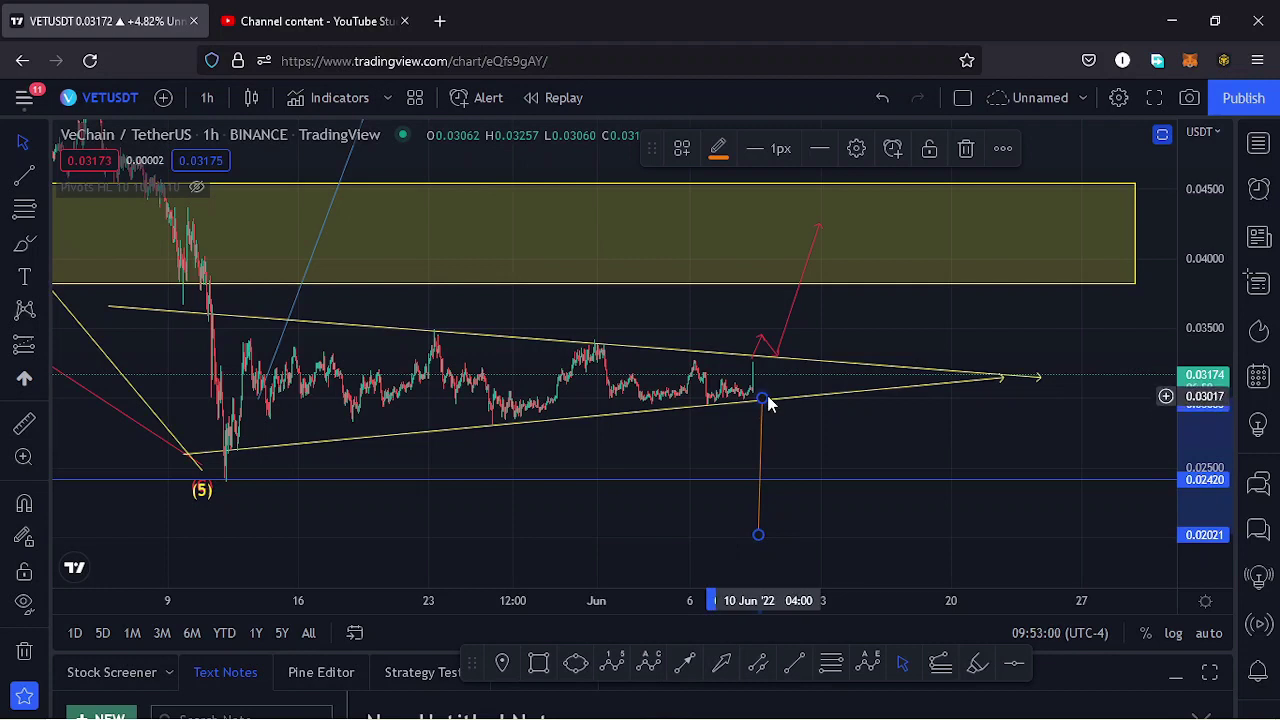
Step: Shorten the orange line to the blue support and draw a red arrow pointing further down
{"action": "left_click_drag", "start_coordinate": [760, 536], "coordinate": [764, 477]}
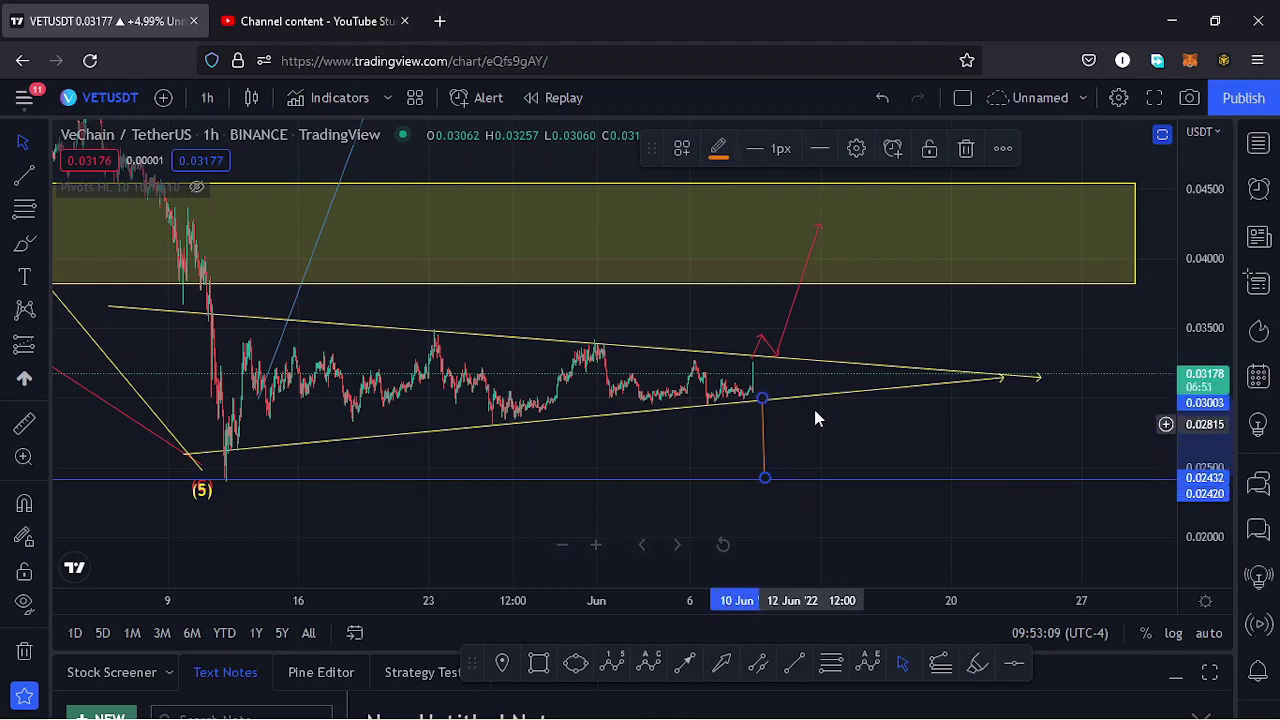
{"action": "left_click", "coordinate": [683, 667]}
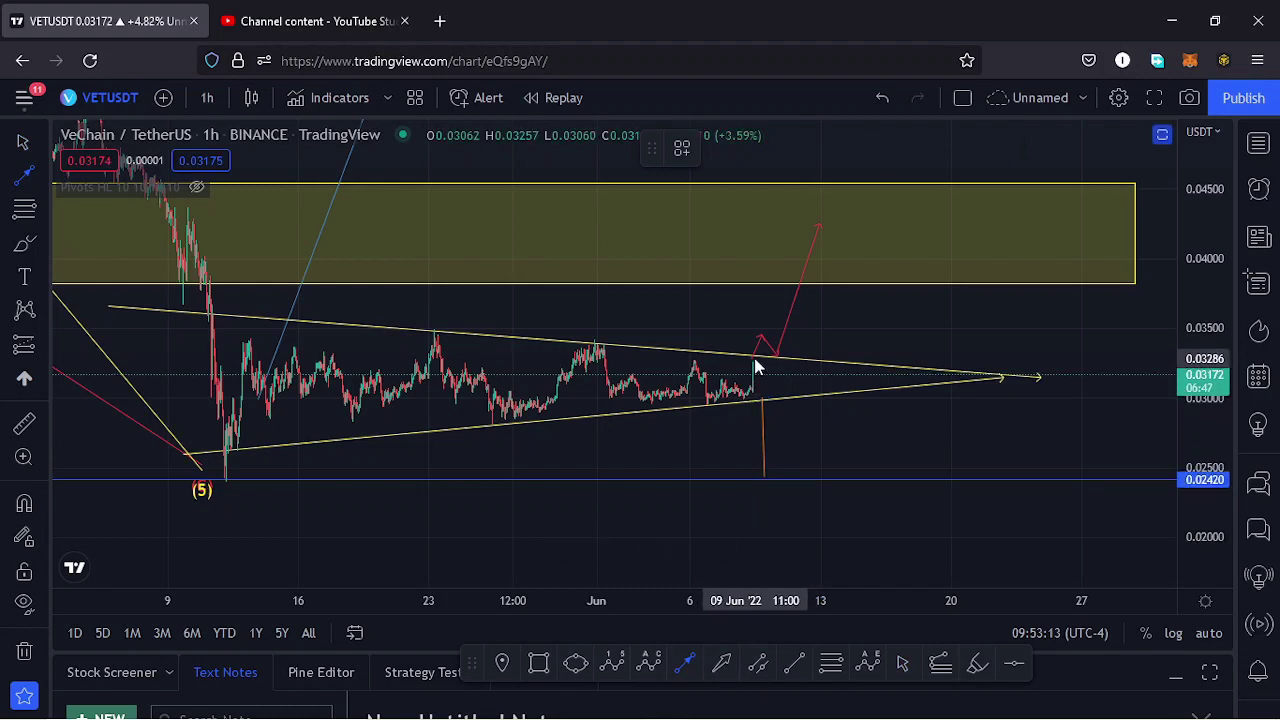
{"action": "left_click", "coordinate": [766, 474]}
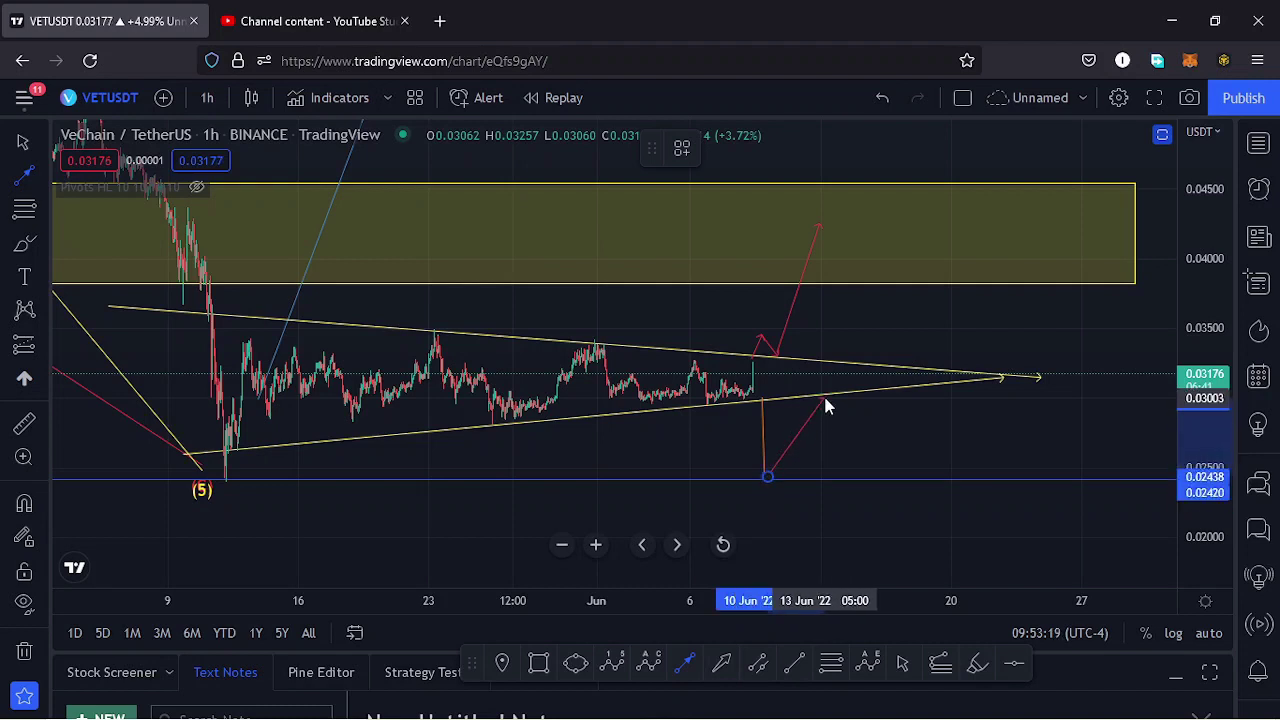
{"action": "left_click", "coordinate": [824, 401]}
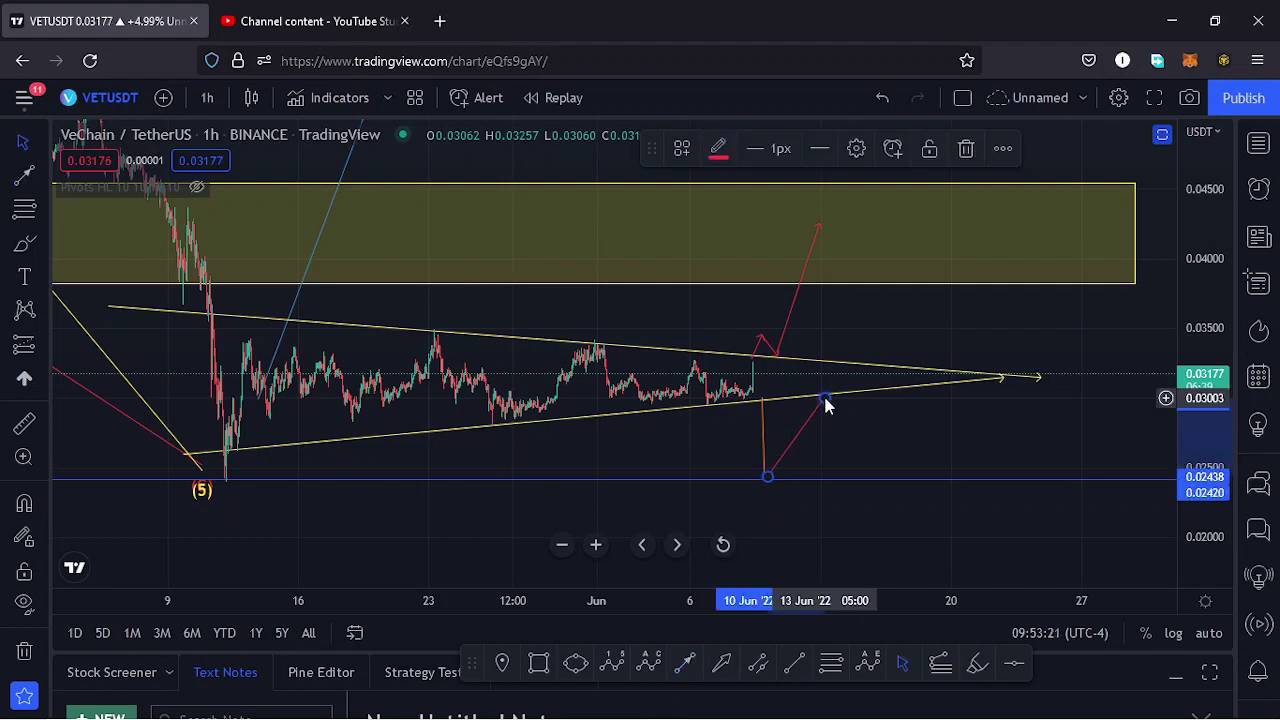
{"action": "mouse_move", "coordinate": [826, 405]}
{"action": "left_mouse_down"}
{"action": "mouse_move", "coordinate": [836, 439]}
{"action": "mouse_move", "coordinate": [812, 537]}
{"action": "mouse_move", "coordinate": [774, 486]}
{"action": "mouse_move", "coordinate": [787, 504]}
{"action": "left_mouse_up"}
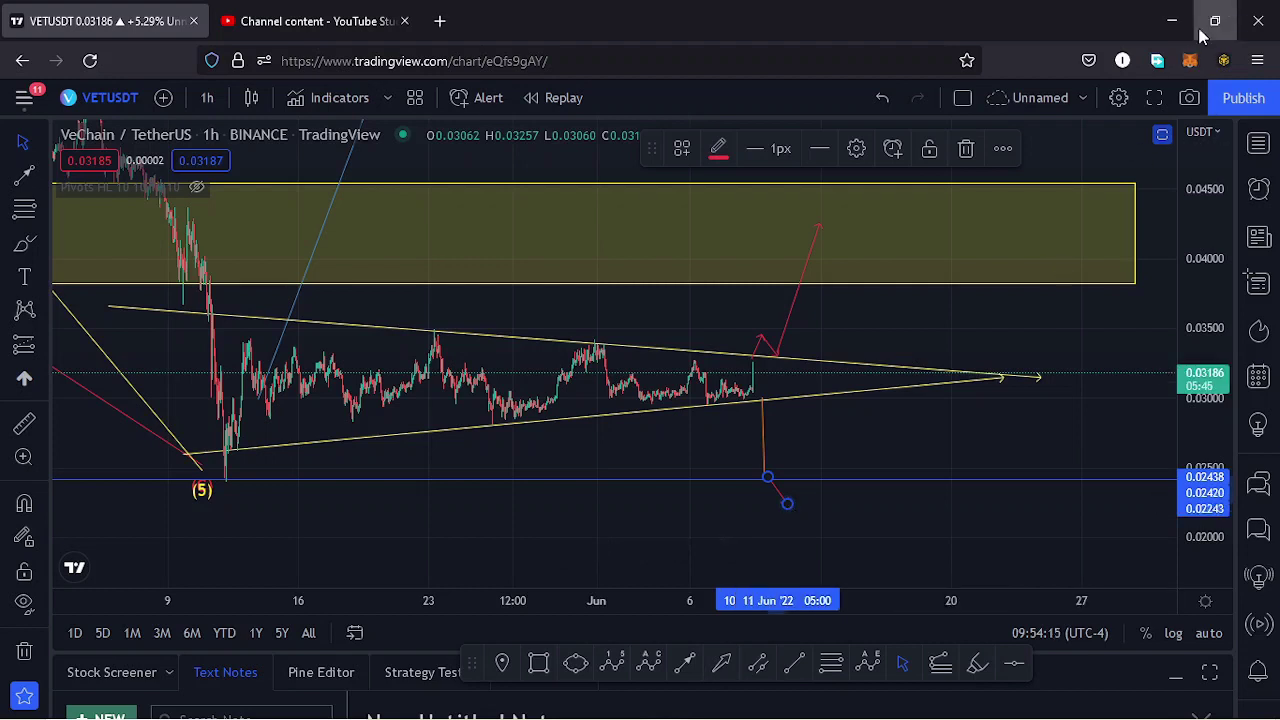
Step: Restore the RSI and MACD panes, toggle the RSI pane's size, then maximize MACD
{"action": "left_click", "coordinate": [1162, 137]}
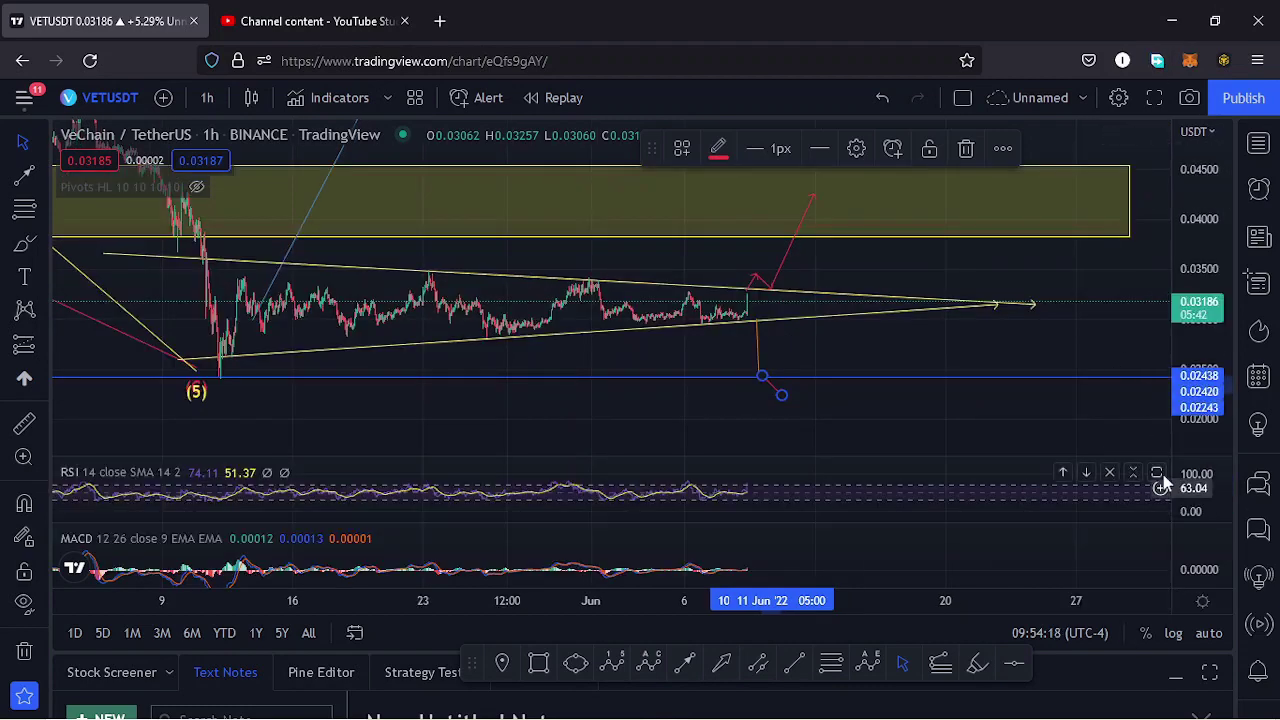
{"action": "left_click", "coordinate": [1156, 473]}
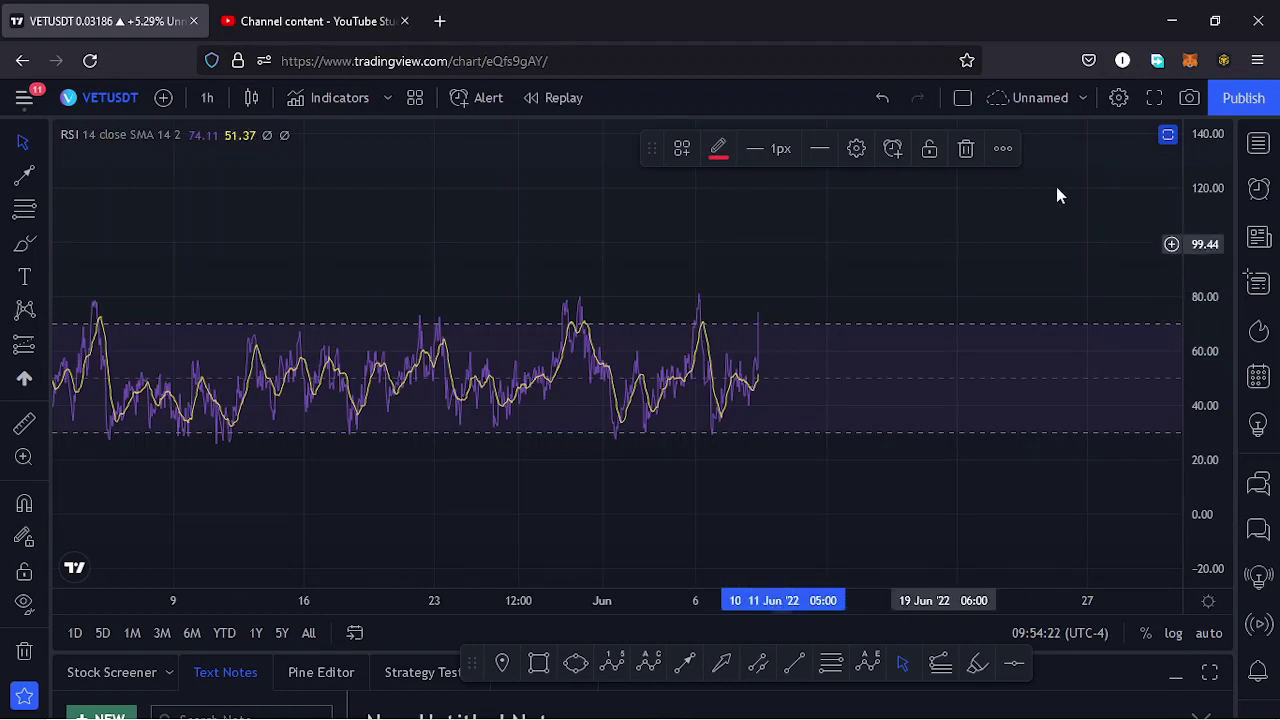
{"action": "left_click", "coordinate": [1165, 135]}
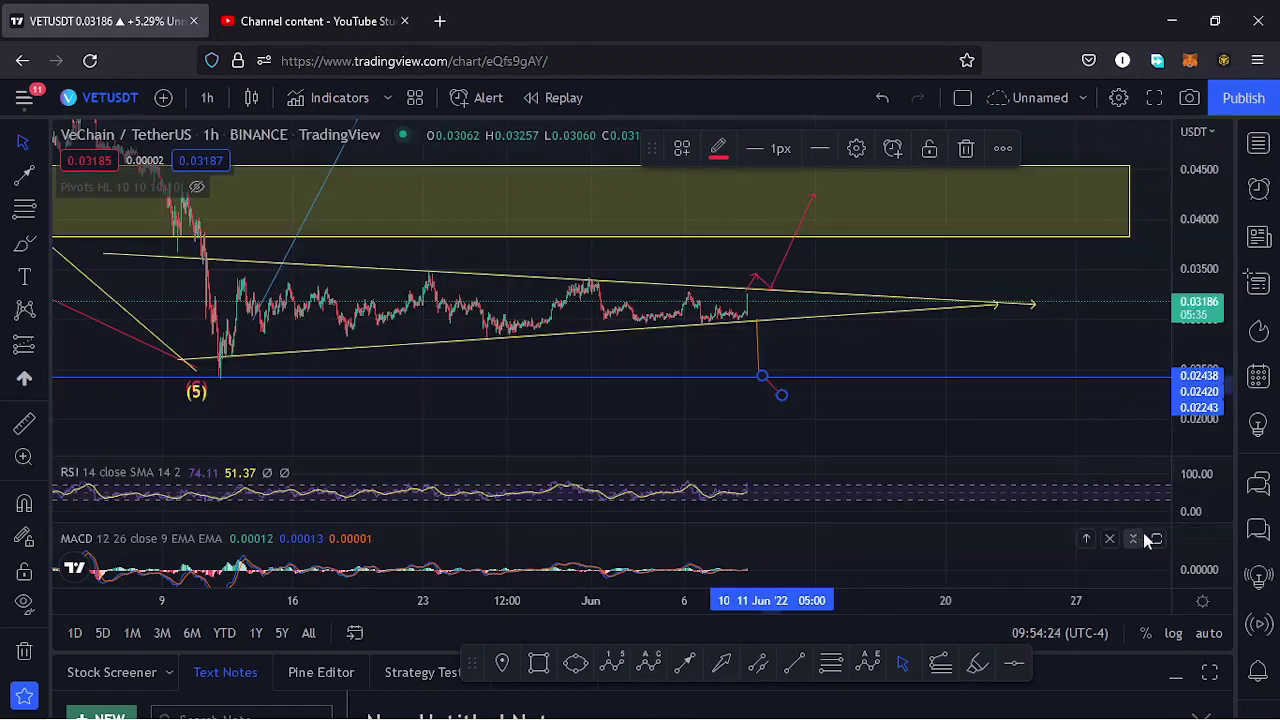
{"action": "left_click", "coordinate": [1157, 539]}
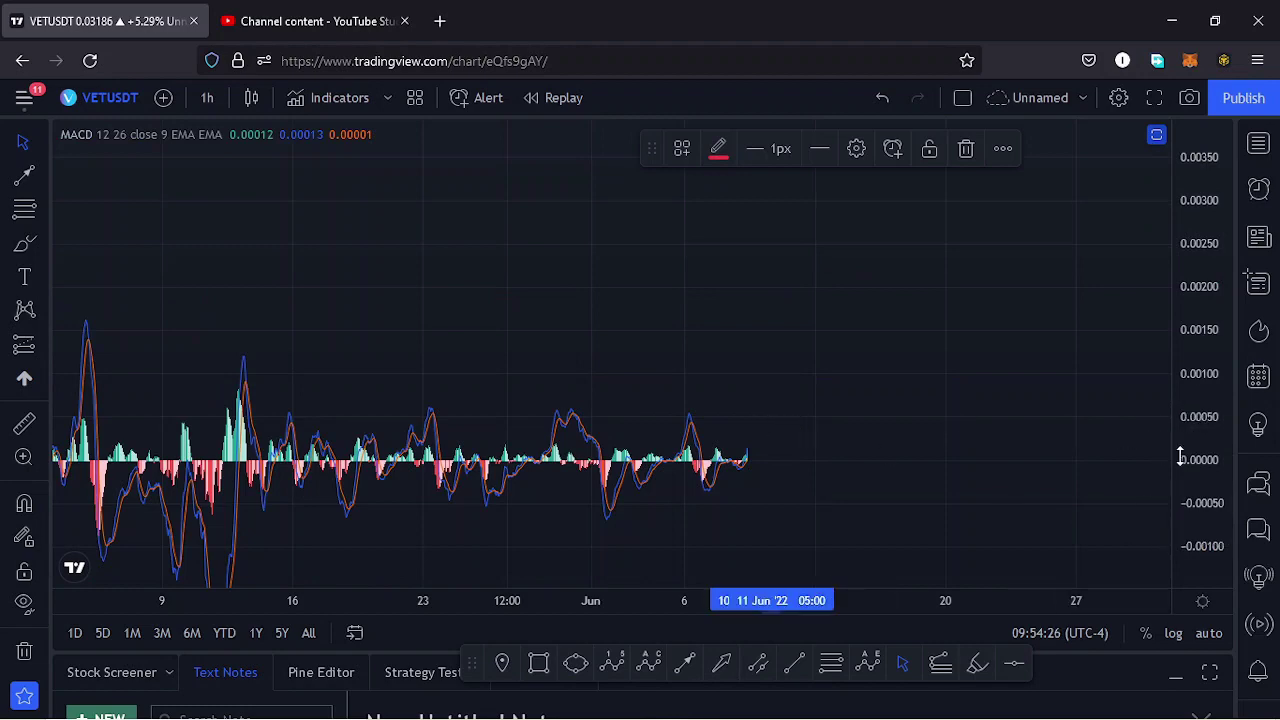
Step: Stretch and zoom the MACD (12, 26, 9) pane to show its lines near zero into June
{"action": "left_click_drag", "start_coordinate": [1220, 450], "coordinate": [1154, 457]}
{"action": "scroll", "coordinate": [829, 514], "scroll_direction": "up", "scroll_amount": 2}
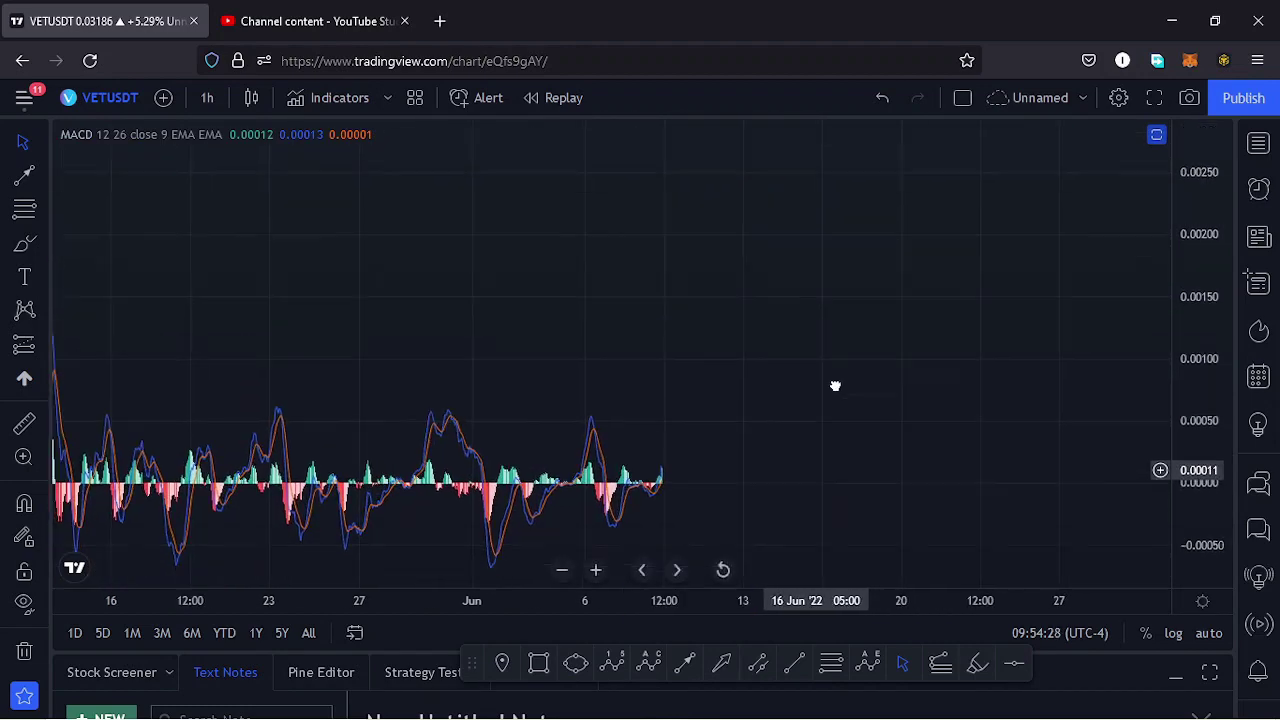
{"action": "scroll", "coordinate": [688, 434], "scroll_direction": "up", "scroll_amount": 2}
{"action": "left_click_drag", "start_coordinate": [505, 428], "coordinate": [750, 440]}
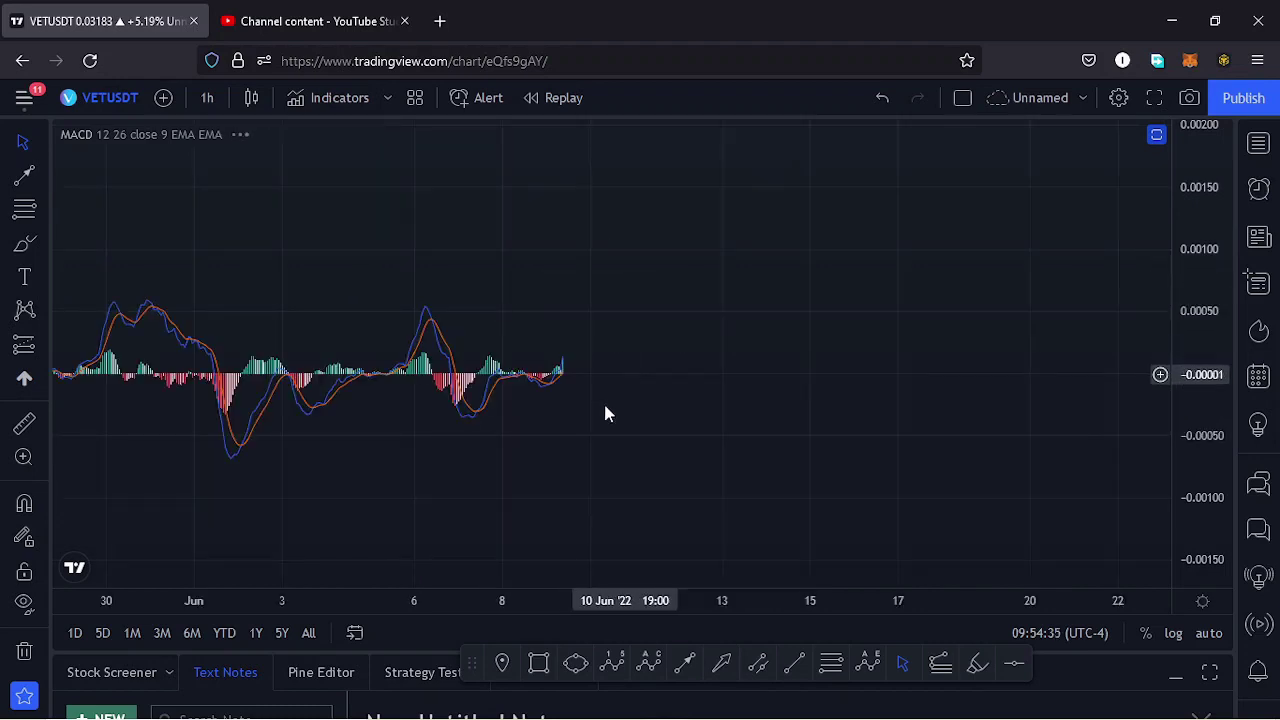
Step: Switch to 4h candles and bring the MACD and RSI panes back to compact size
{"action": "left_click", "coordinate": [205, 98]}
{"action": "left_click", "coordinate": [222, 618]}
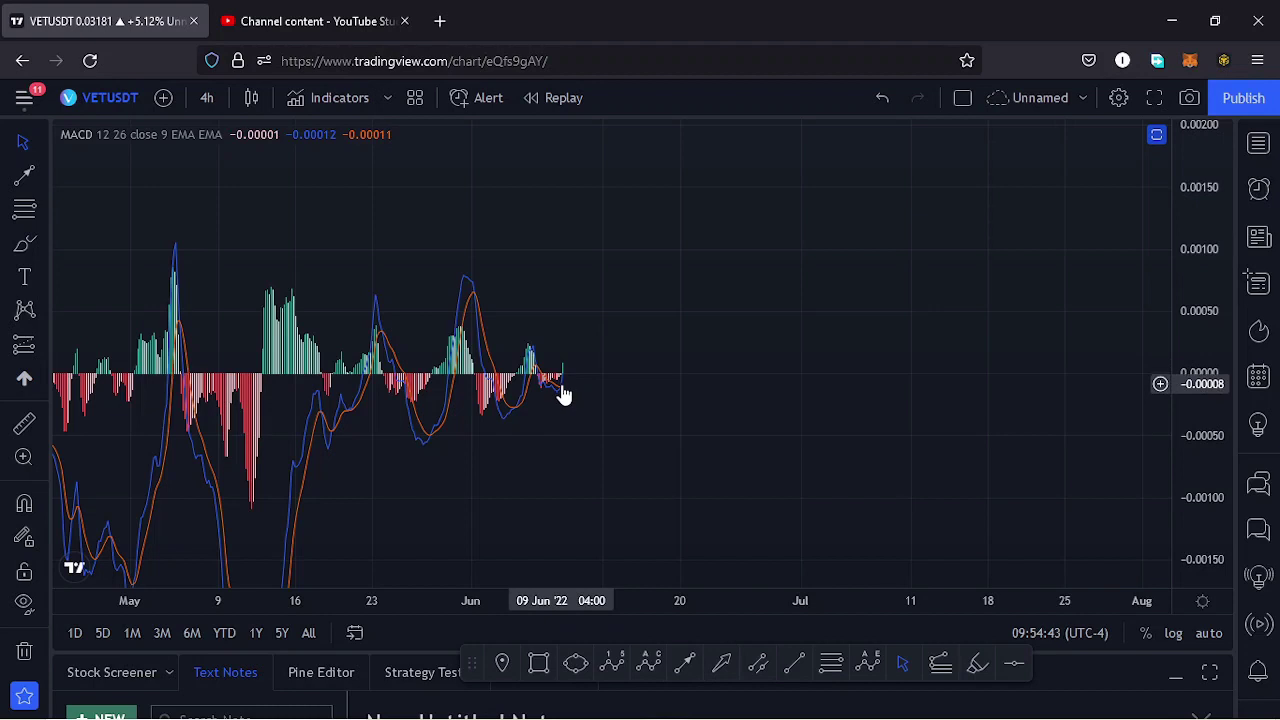
{"action": "left_click", "coordinate": [1157, 134]}
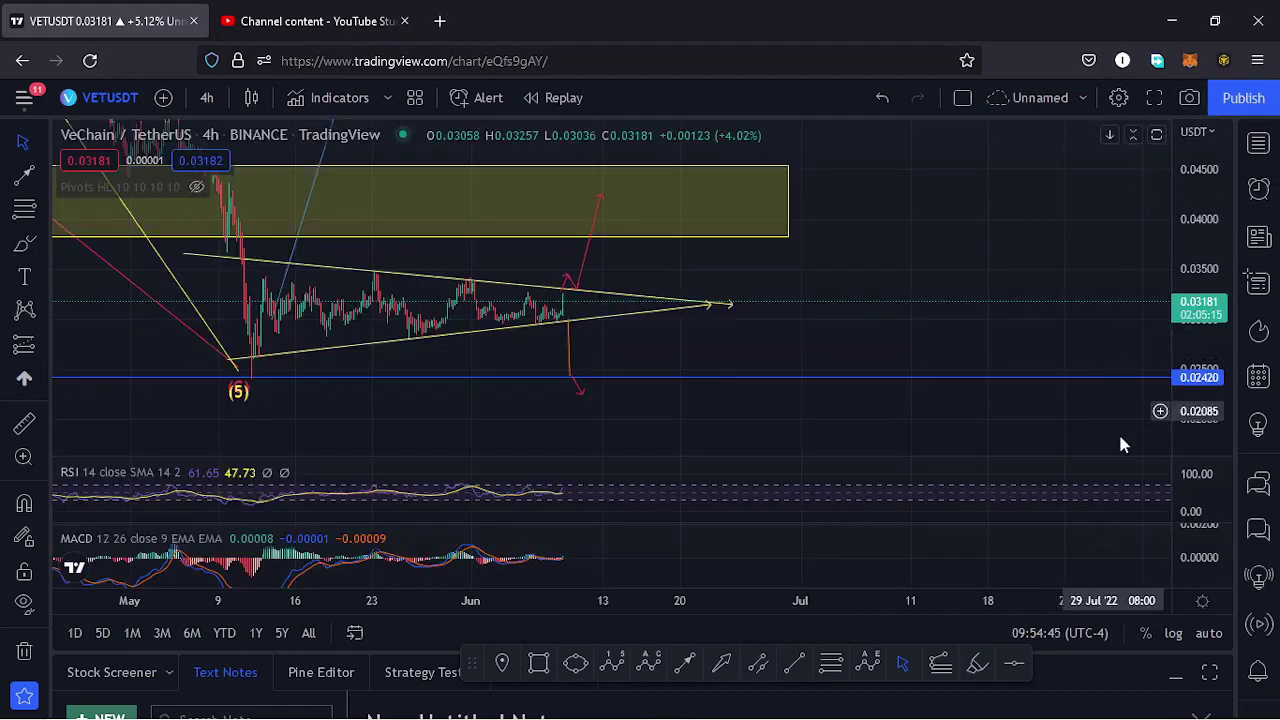
{"action": "left_click", "coordinate": [1159, 471]}
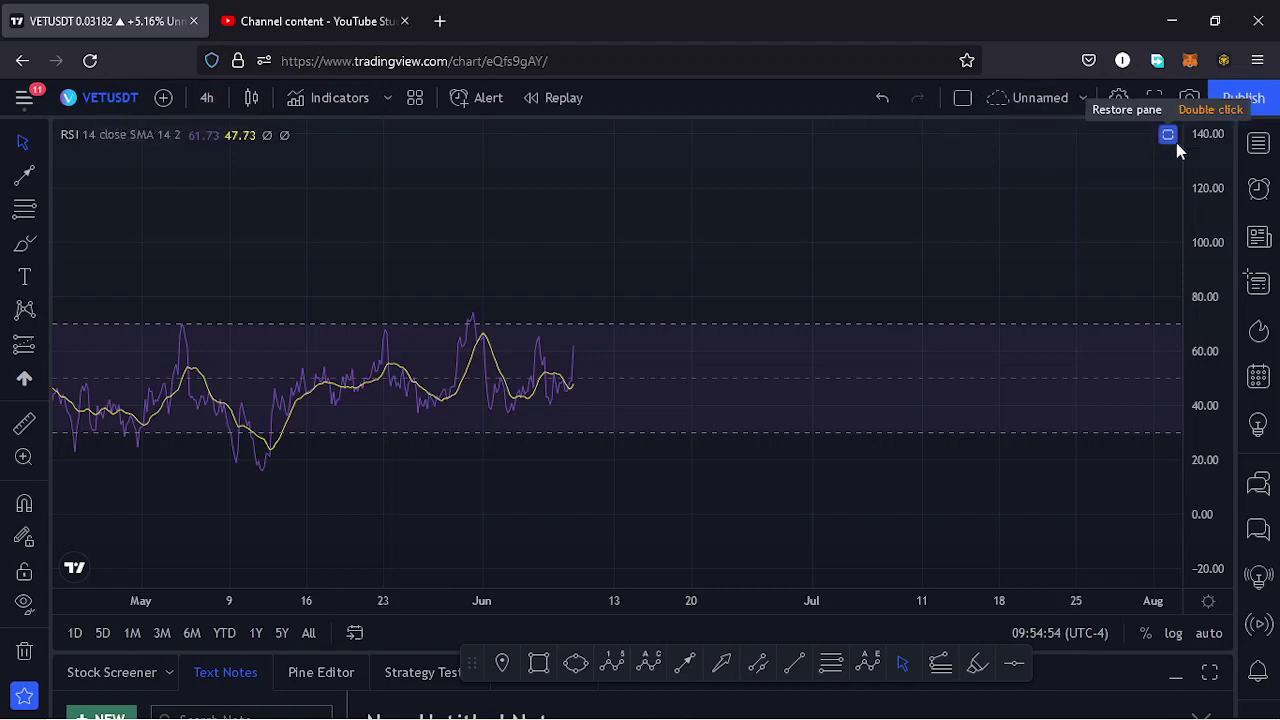
{"action": "left_click", "coordinate": [1168, 135]}
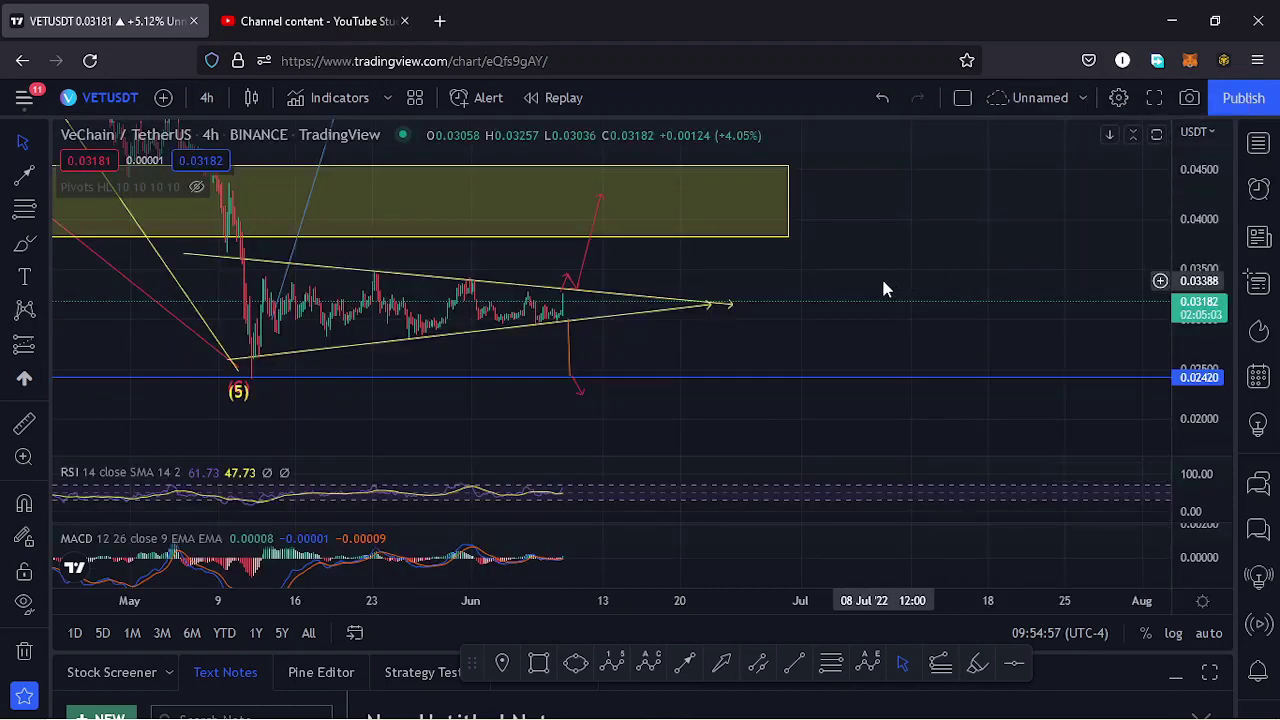